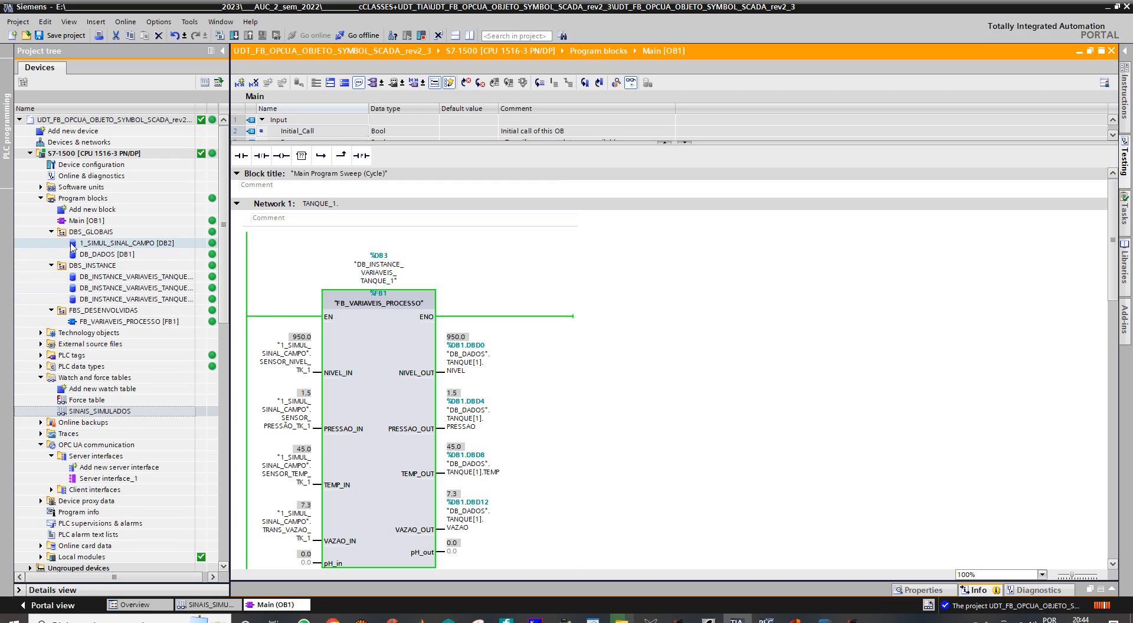
- Open the 1_SIMUL_SINAL_CAMPO [DB2] data block, widen its Name column and monitor its values online
double_click(75, 244)
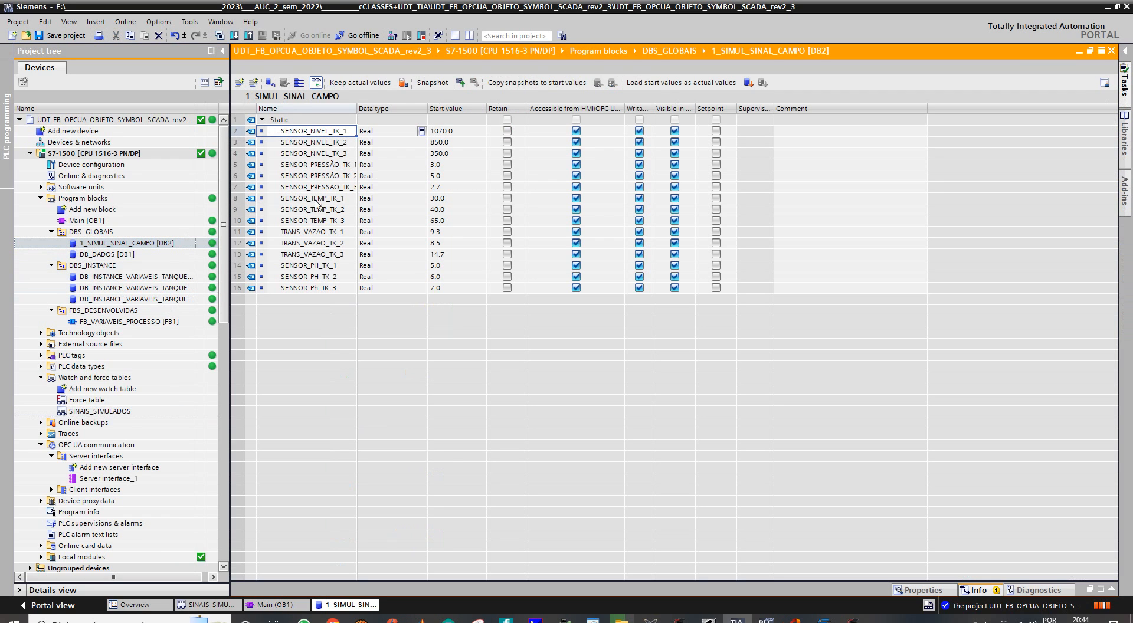
click(317, 85)
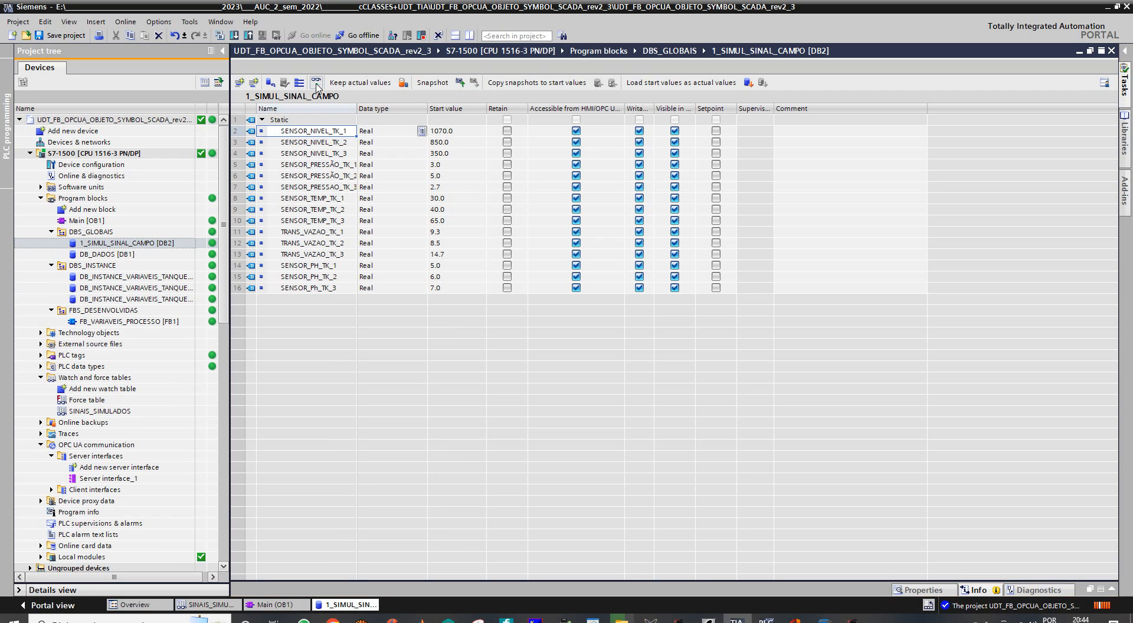
drag(358, 112, 408, 114)
click(316, 84)
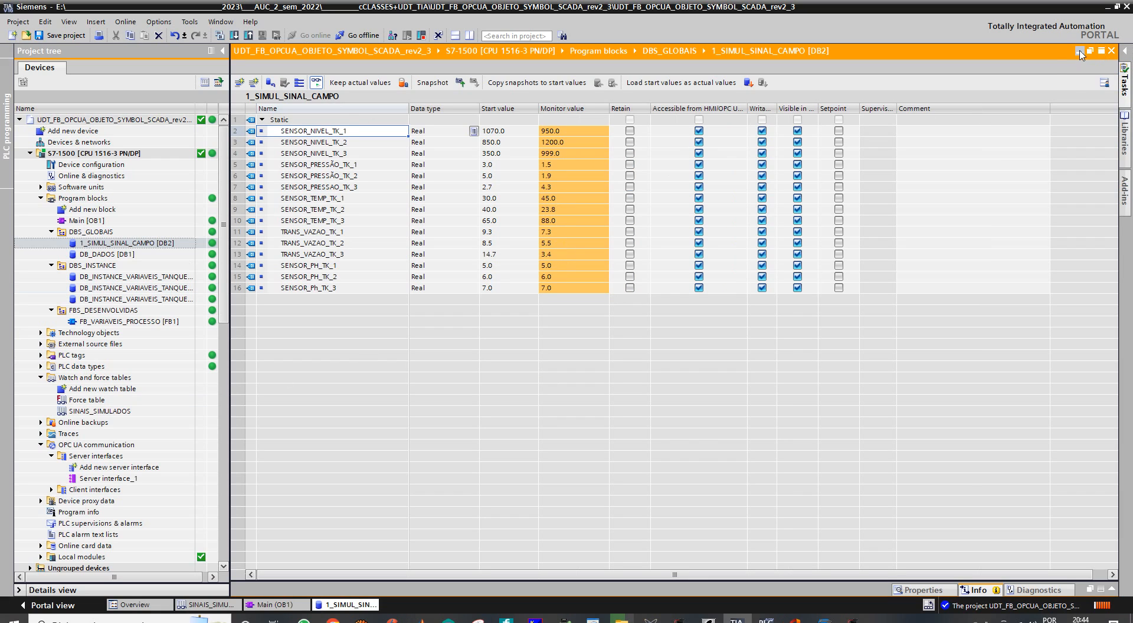
- Review the Main [OB1] program, and open the UDT_TANQUE definition from the PLC data types
click(82, 220)
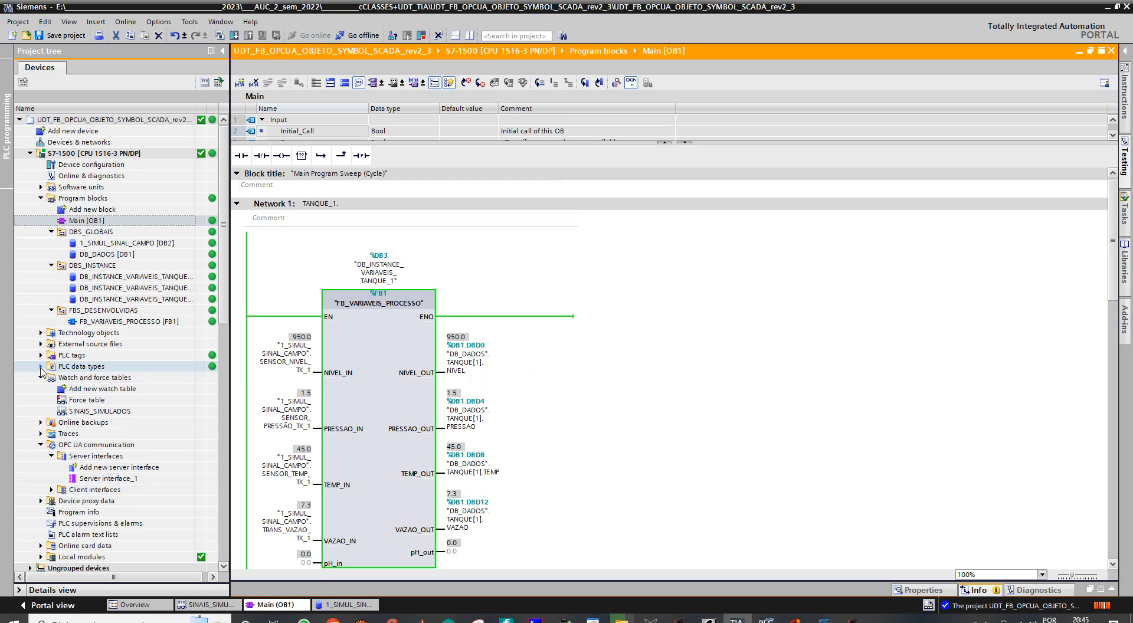
click(41, 371)
click(41, 367)
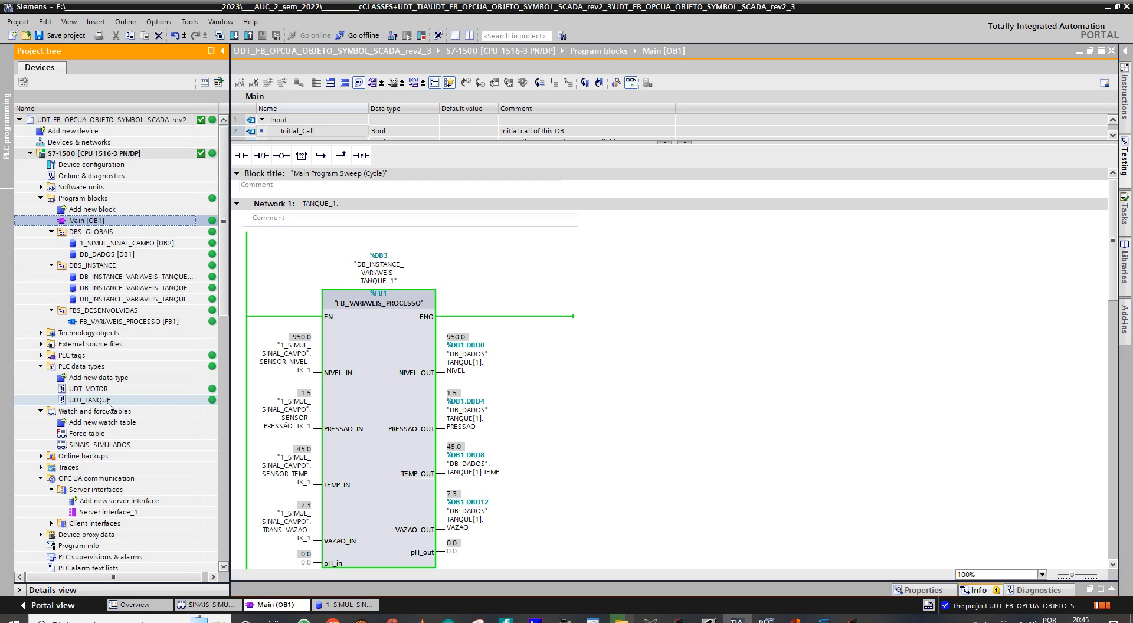
double_click(70, 401)
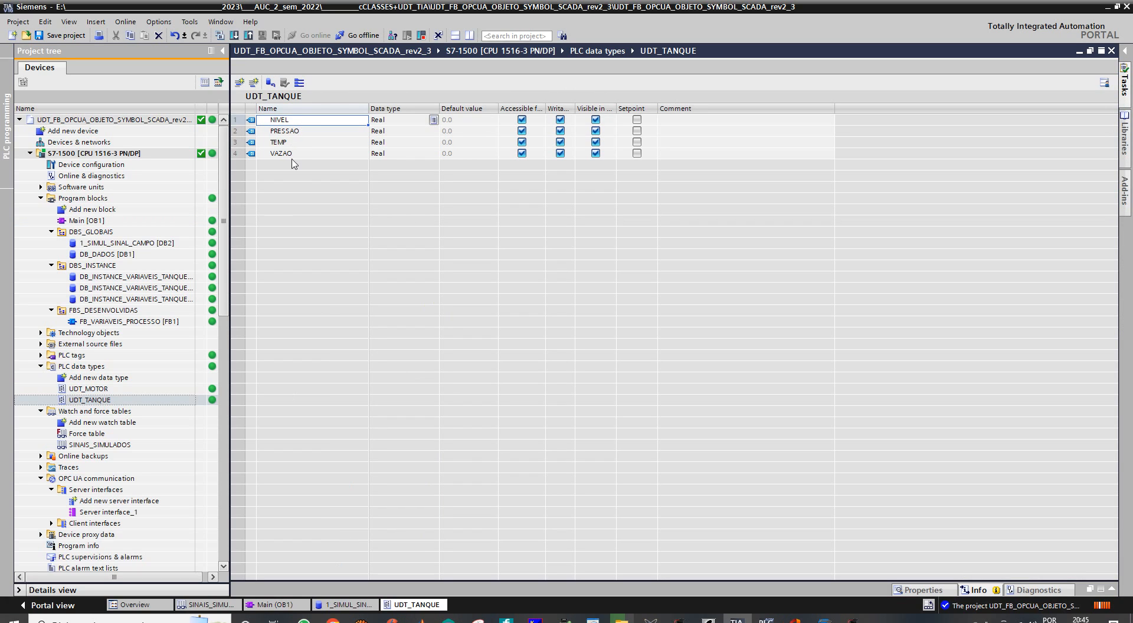
- Open DB_DADOS [DB1], widen its Name and Data type columns, and expand the TANQUE array with all three tank elements
click(76, 254)
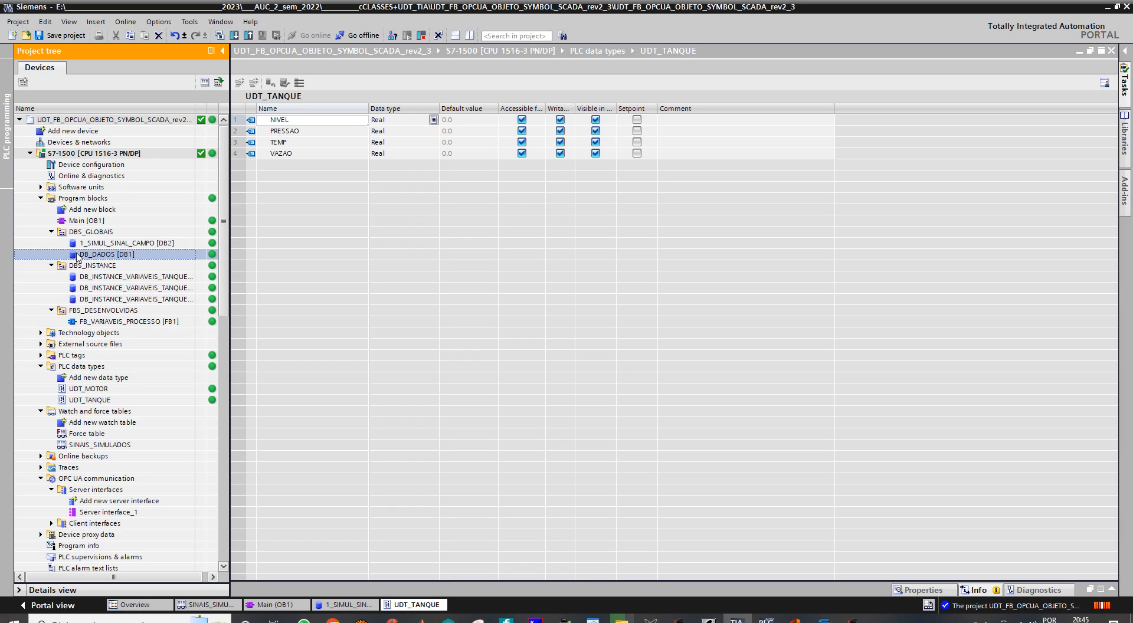
double_click(77, 255)
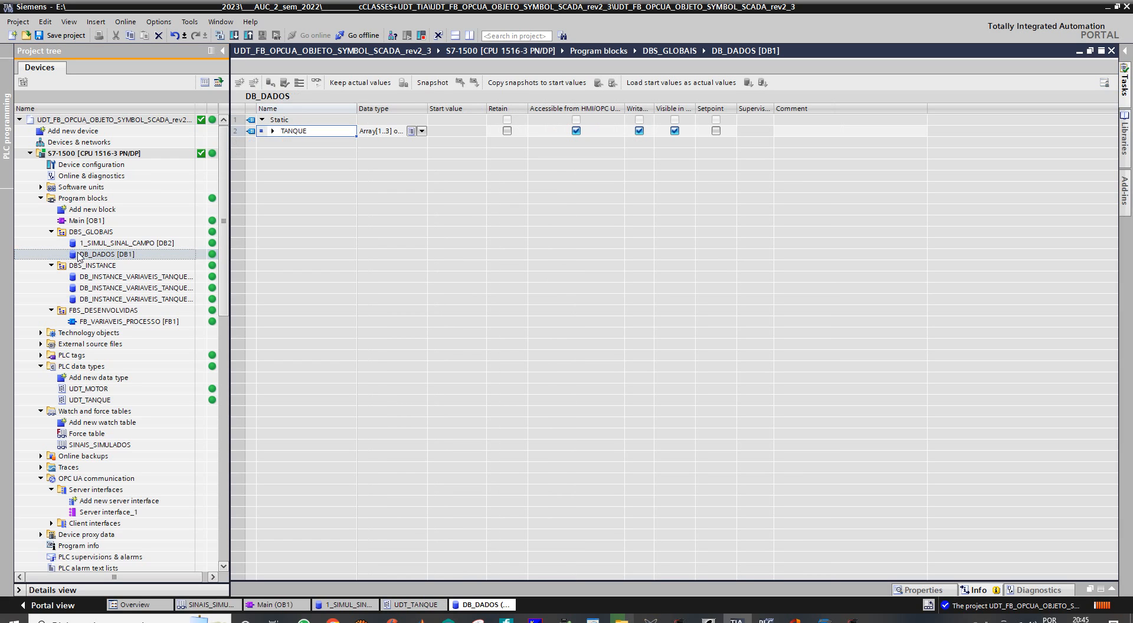
drag(357, 108, 436, 109)
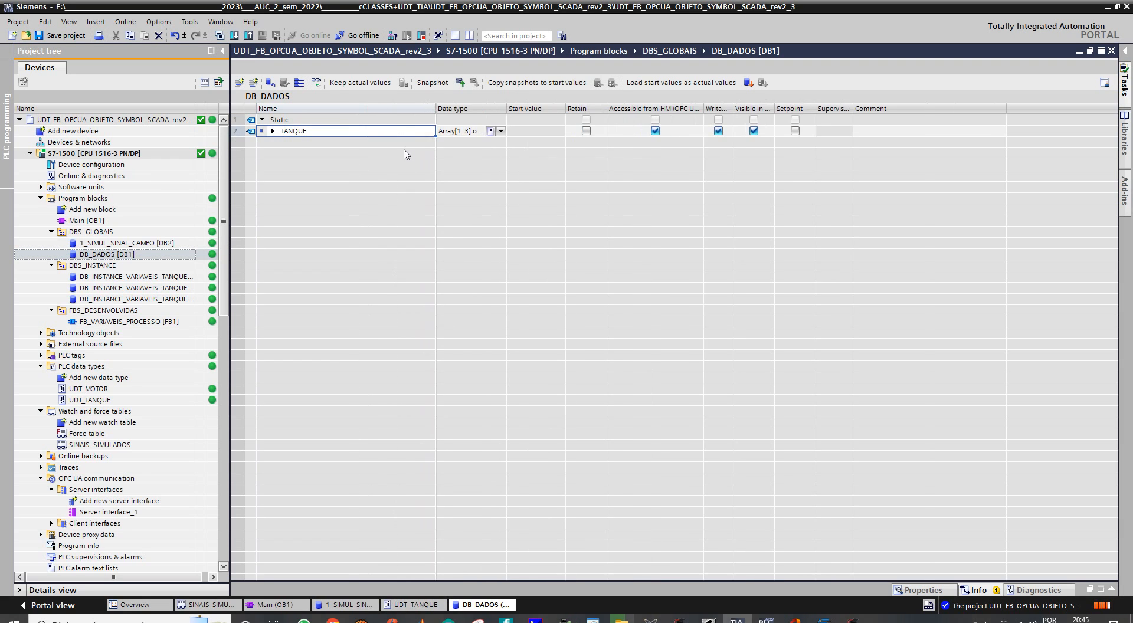
drag(507, 110, 530, 110)
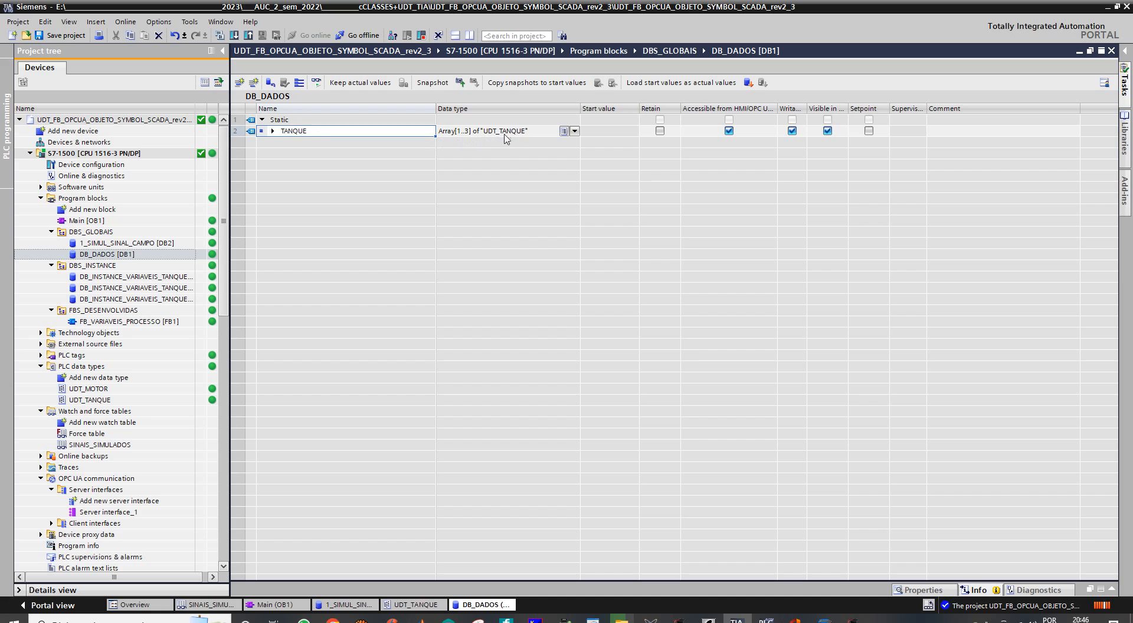
click(273, 131)
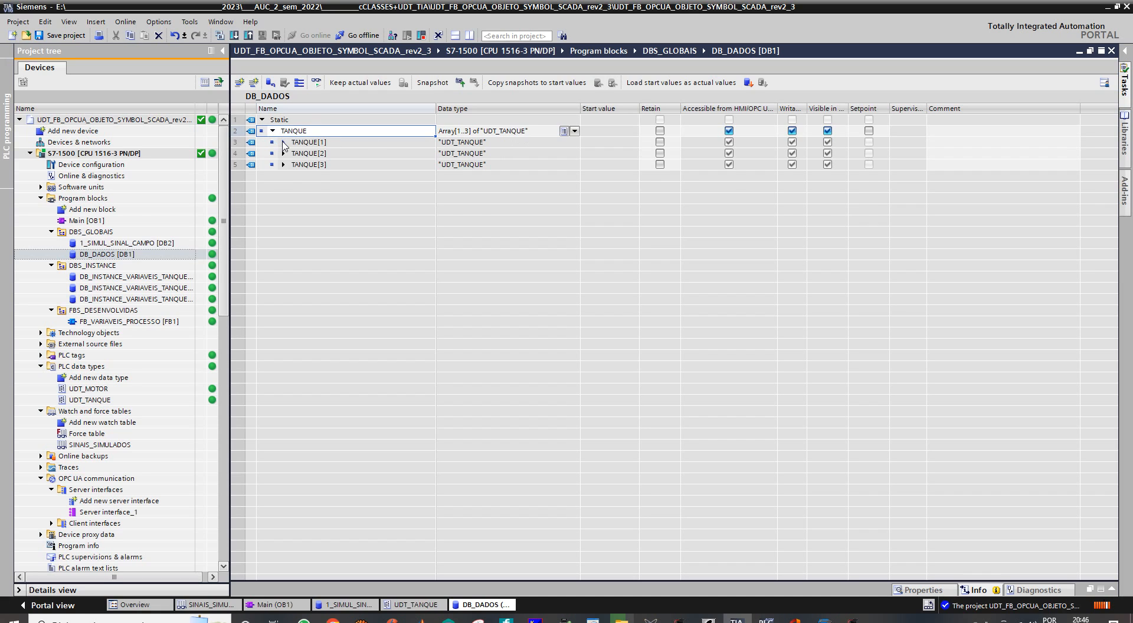
click(284, 142)
click(283, 199)
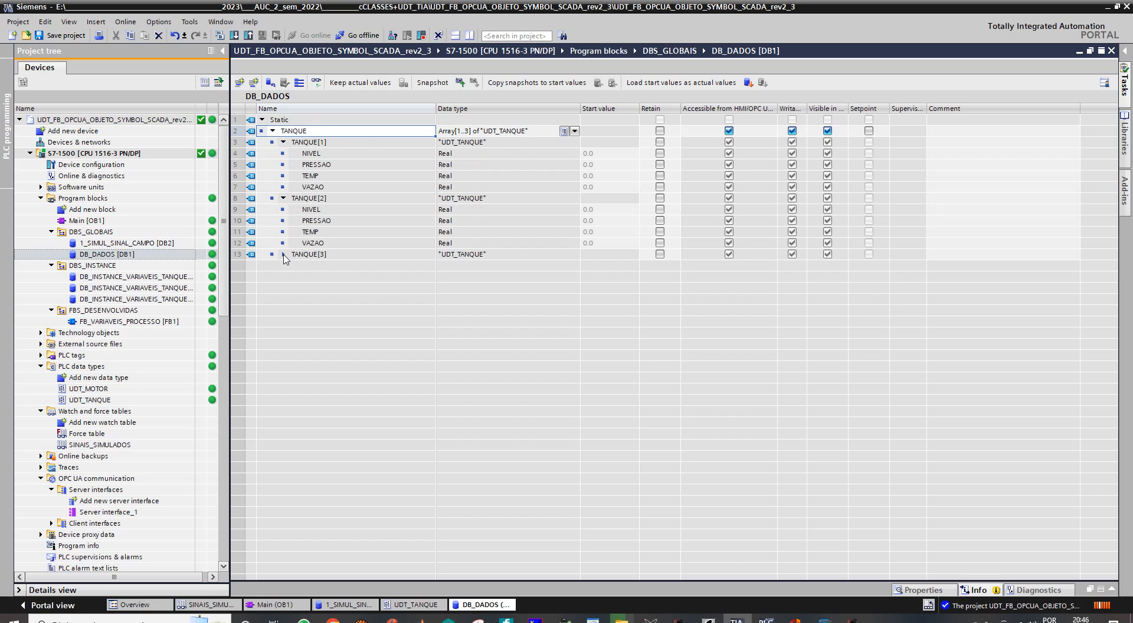
click(283, 254)
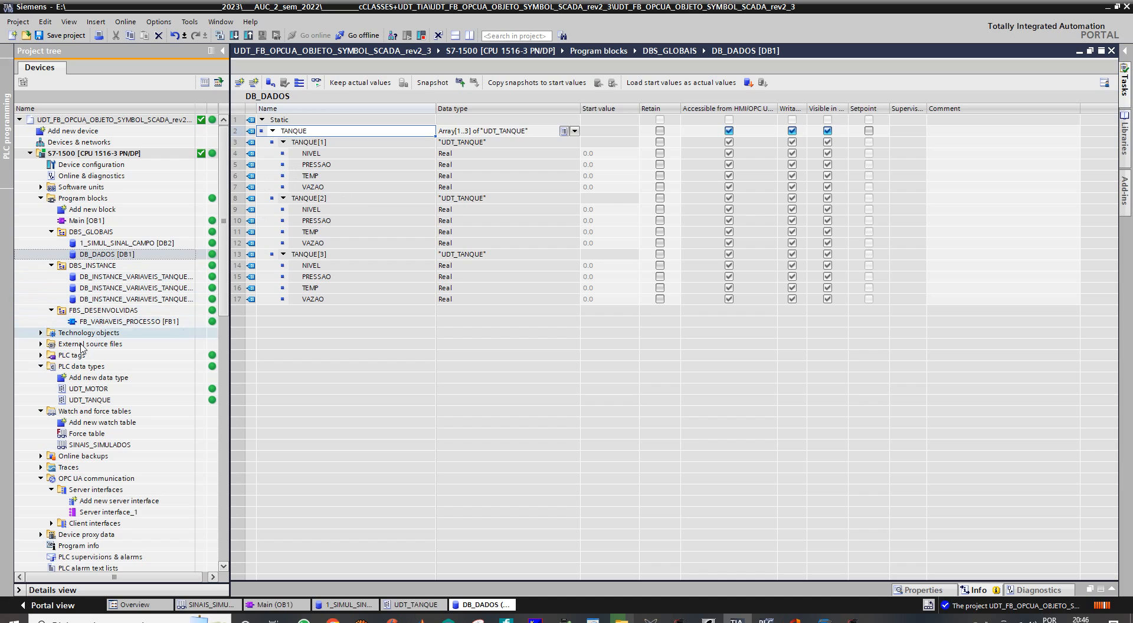
- Recheck the UDT_TANQUE structure, minimise it, and monitor the DB_DADOS values online
double_click(75, 400)
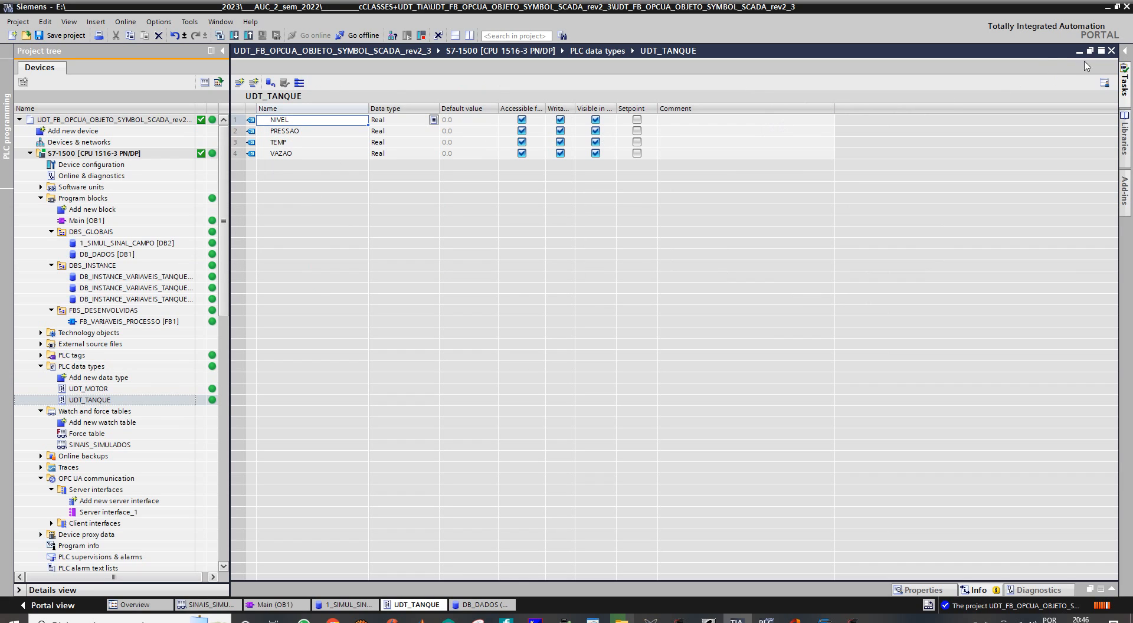
click(1078, 52)
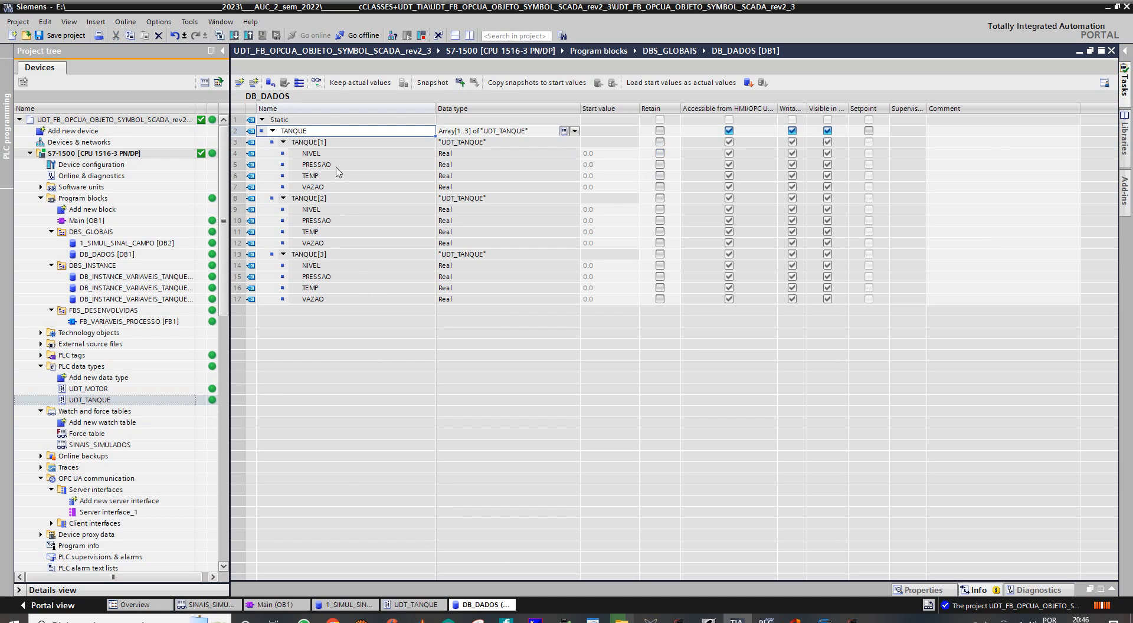
click(316, 83)
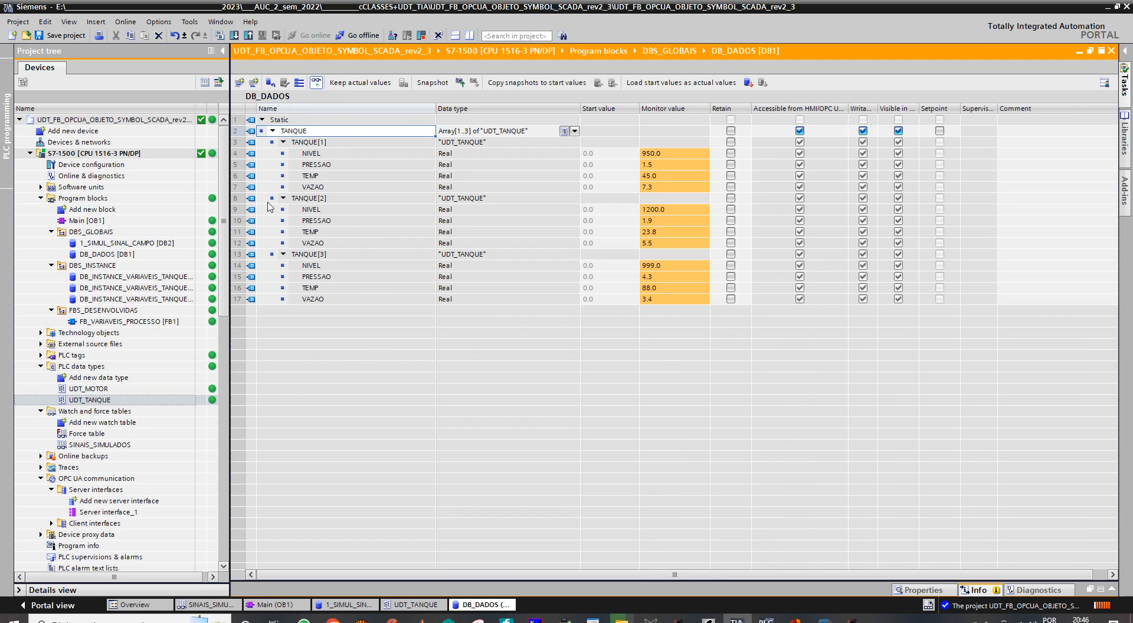
- Open the SINAIS_SIMULADOS watch table and restart the CPU by switching it to STOP and back to RUN
double_click(89, 444)
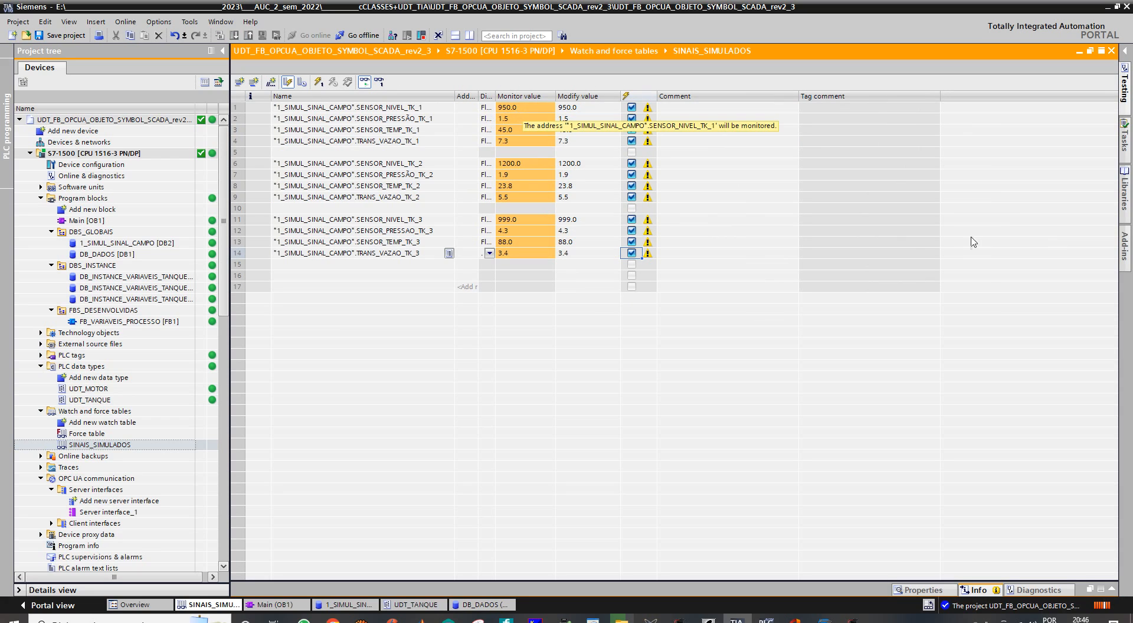
click(1125, 97)
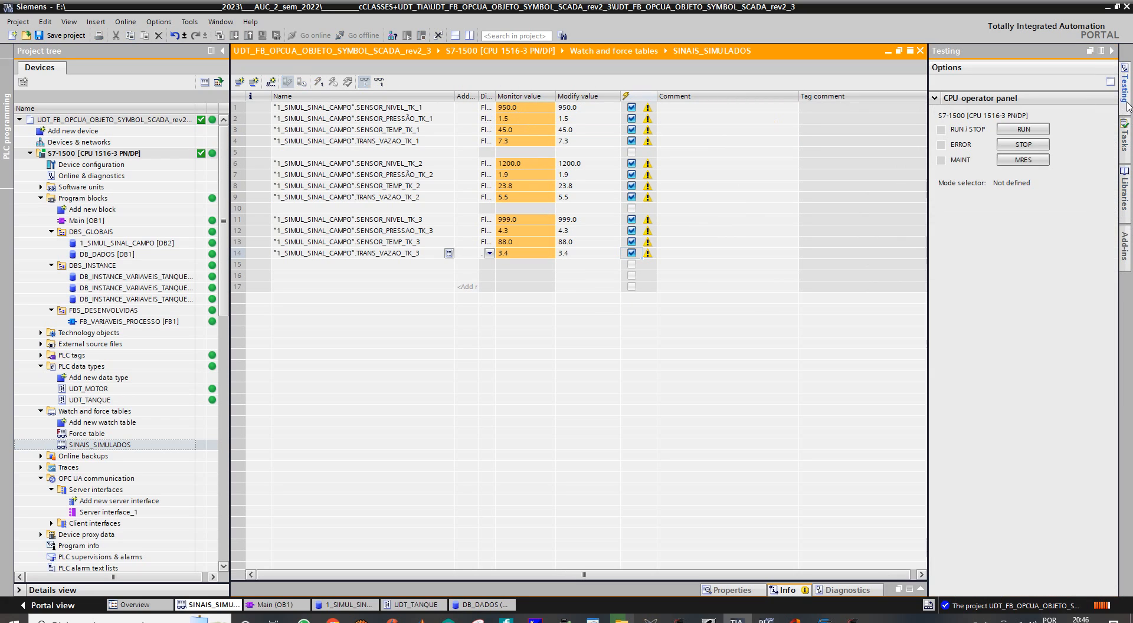
click(1010, 146)
click(583, 336)
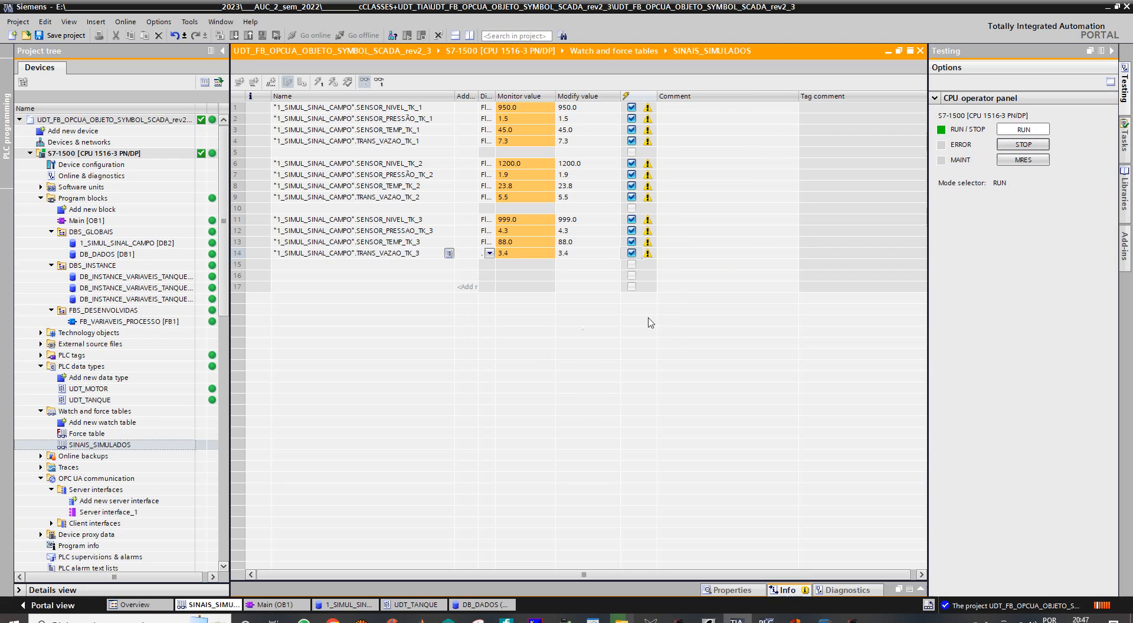
click(1007, 133)
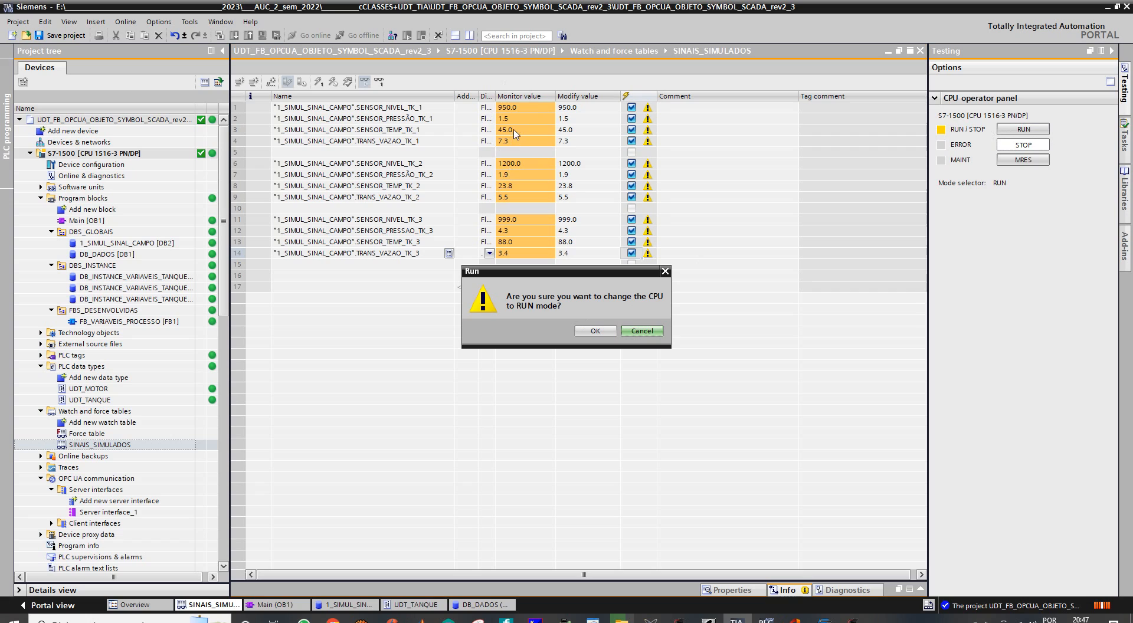
click(593, 331)
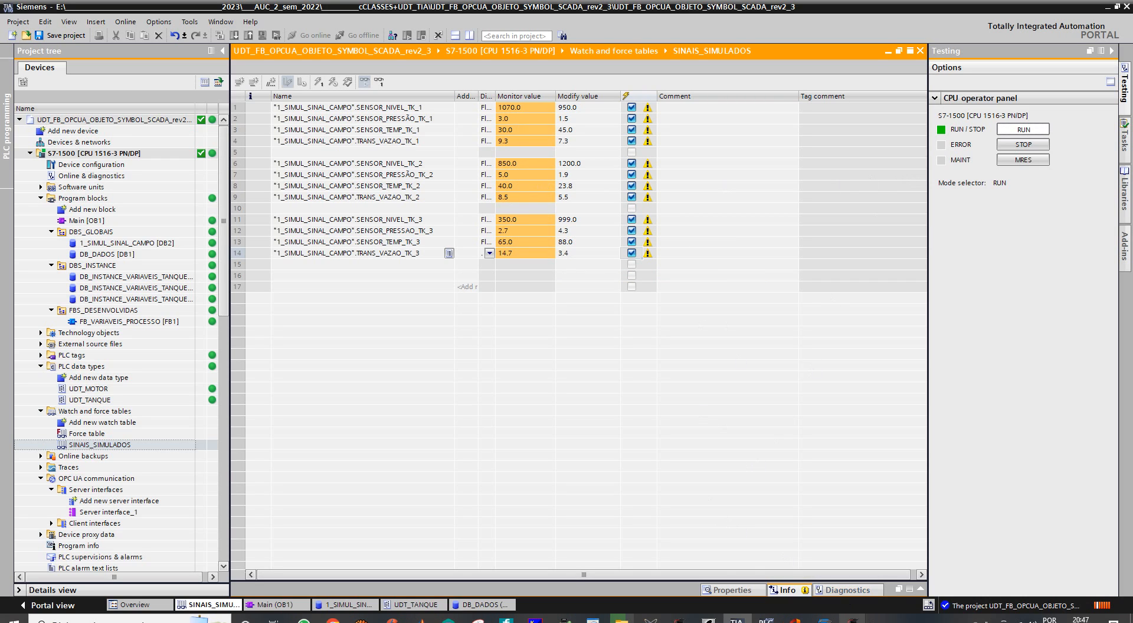
- Check the tank readings on the running supervisory screen against the monitored values in DB_DADOS
mouse_move(852, 618)
click(883, 593)
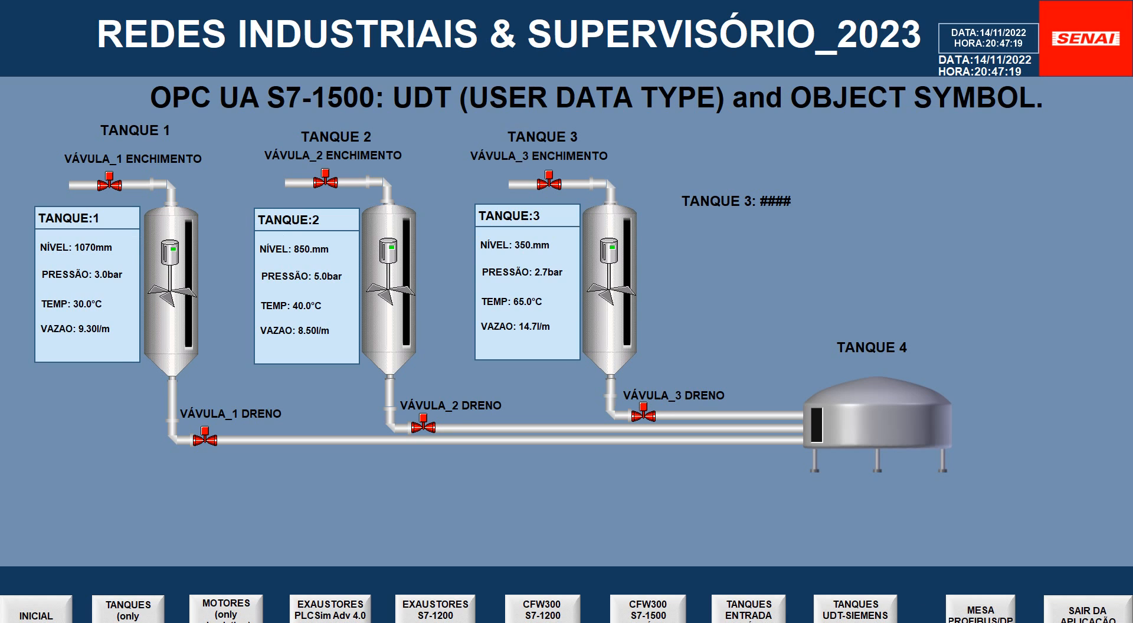
key(alt+Tab)
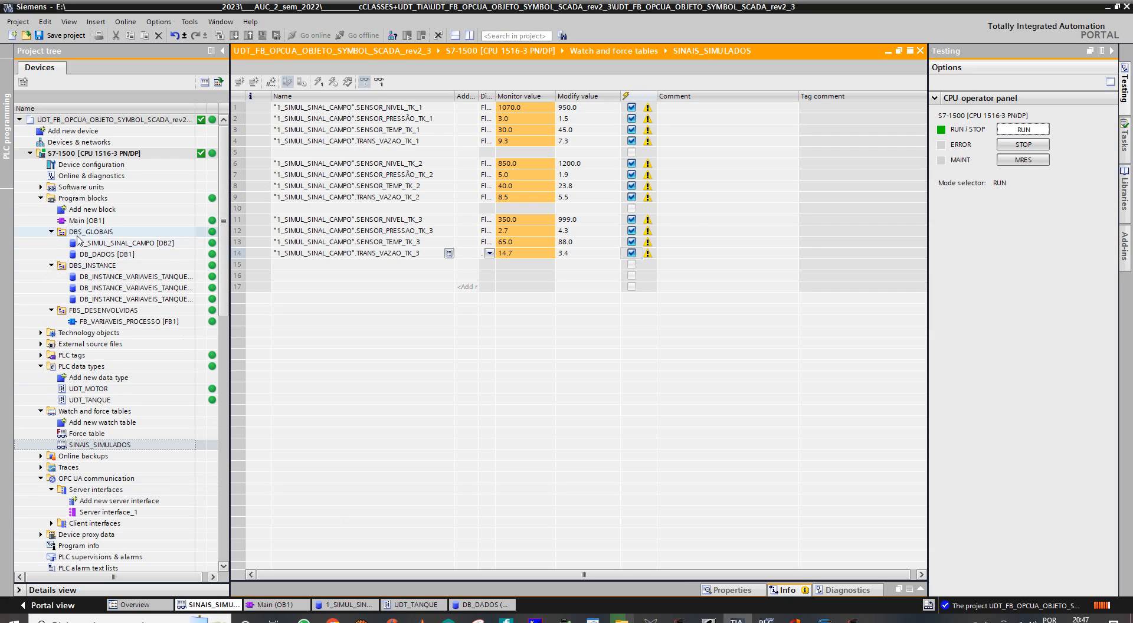
click(87, 256)
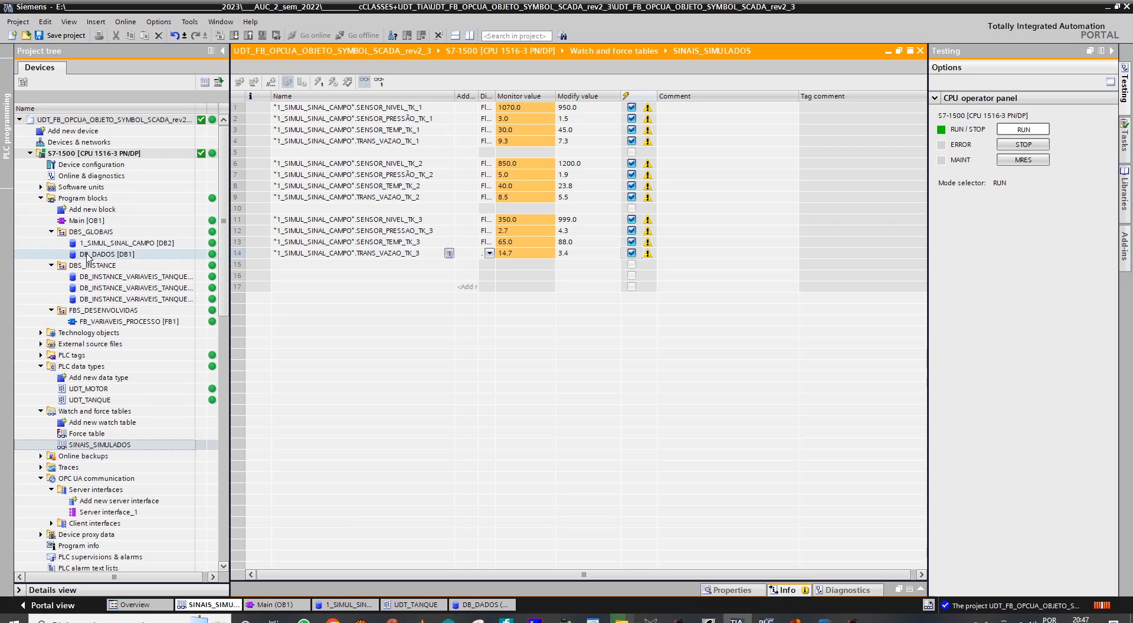
double_click(87, 257)
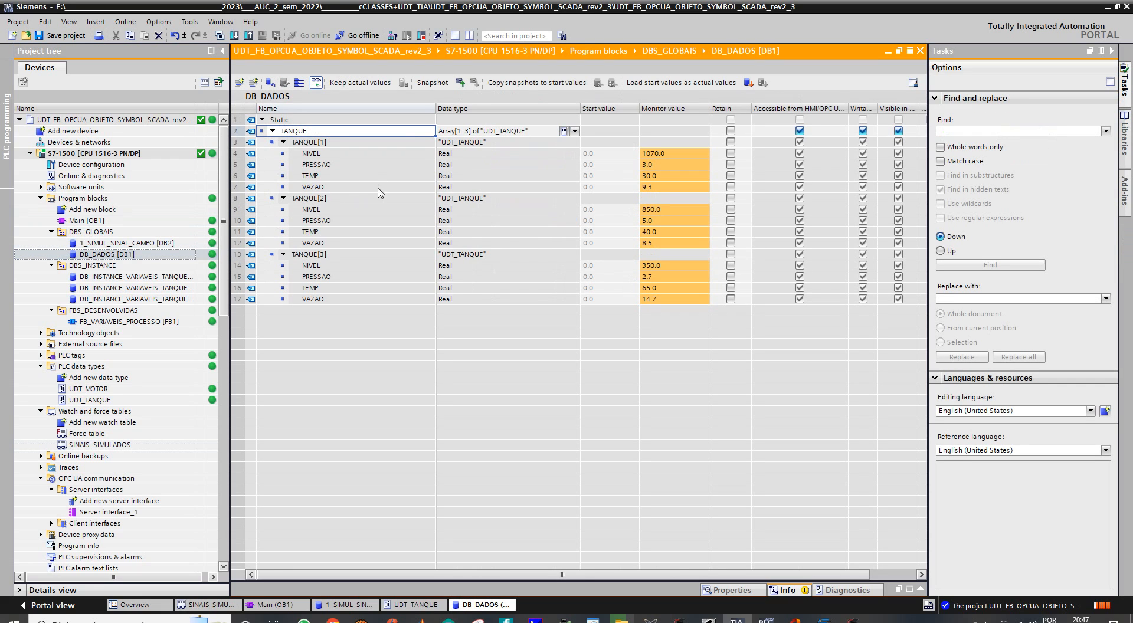
- Open the Server interface_1 OPC UA server interface of the S7-1500
scroll(38, 433, down, 4)
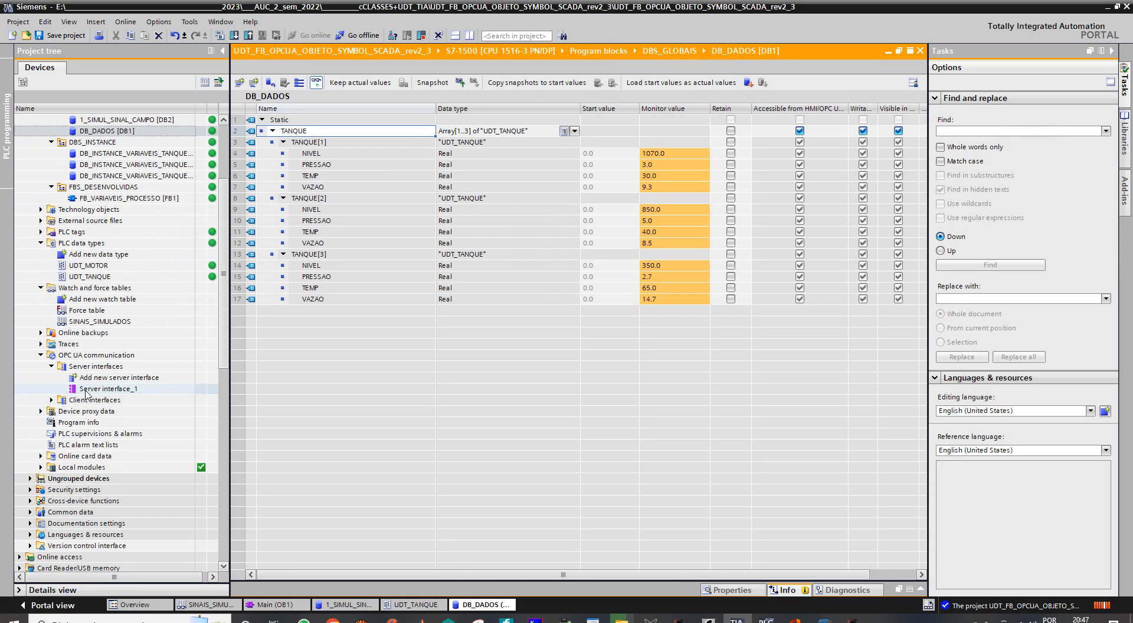
click(91, 389)
key(F2)
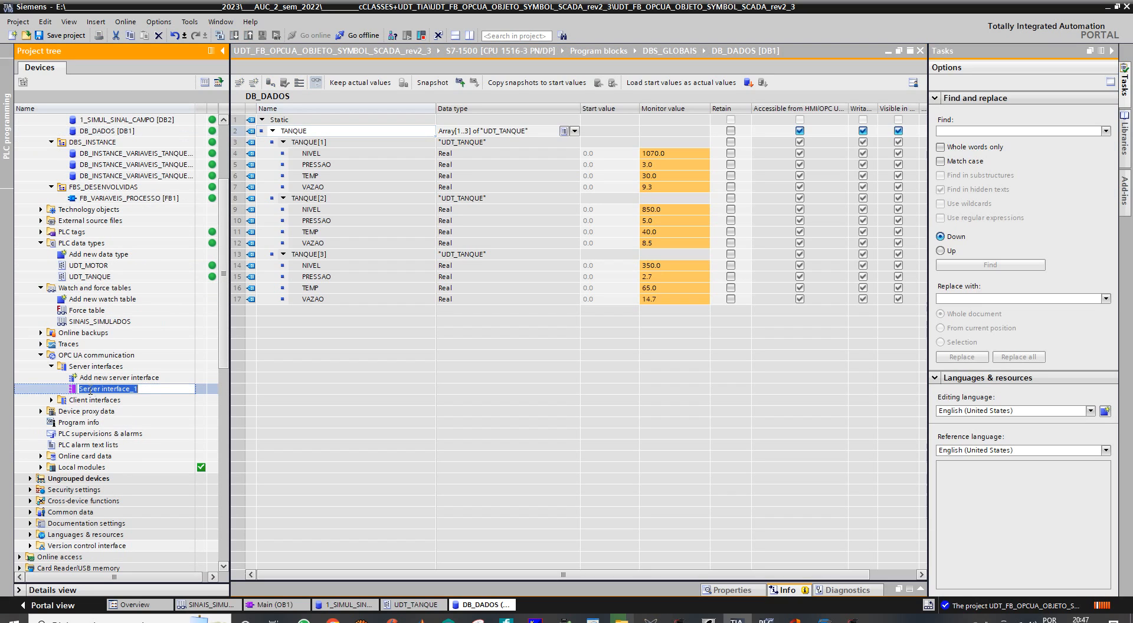
click(74, 389)
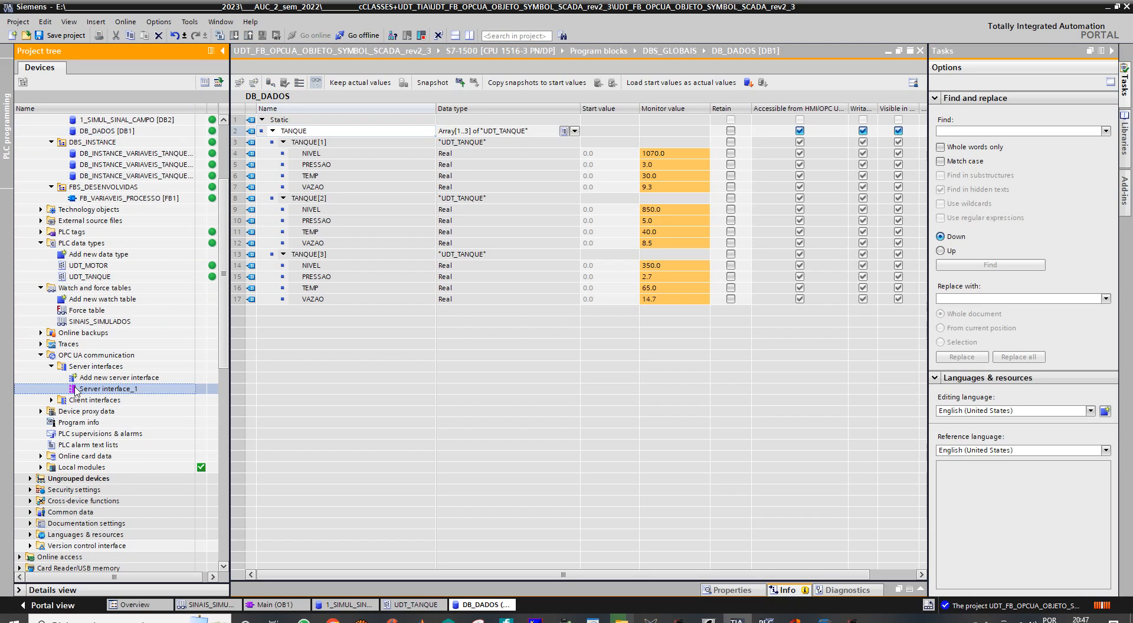
double_click(75, 389)
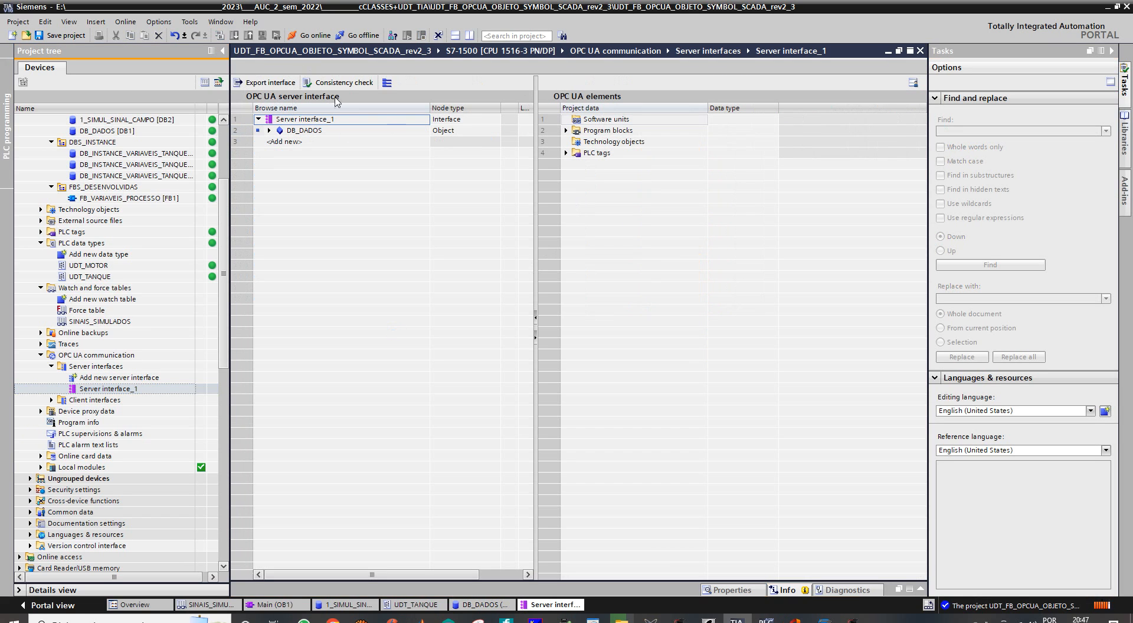
- Expand DB_DADOS down to the members of all three TANQUE elements, and expand DBS_GLOBAIS among the available OPC UA program blocks
click(269, 131)
click(279, 142)
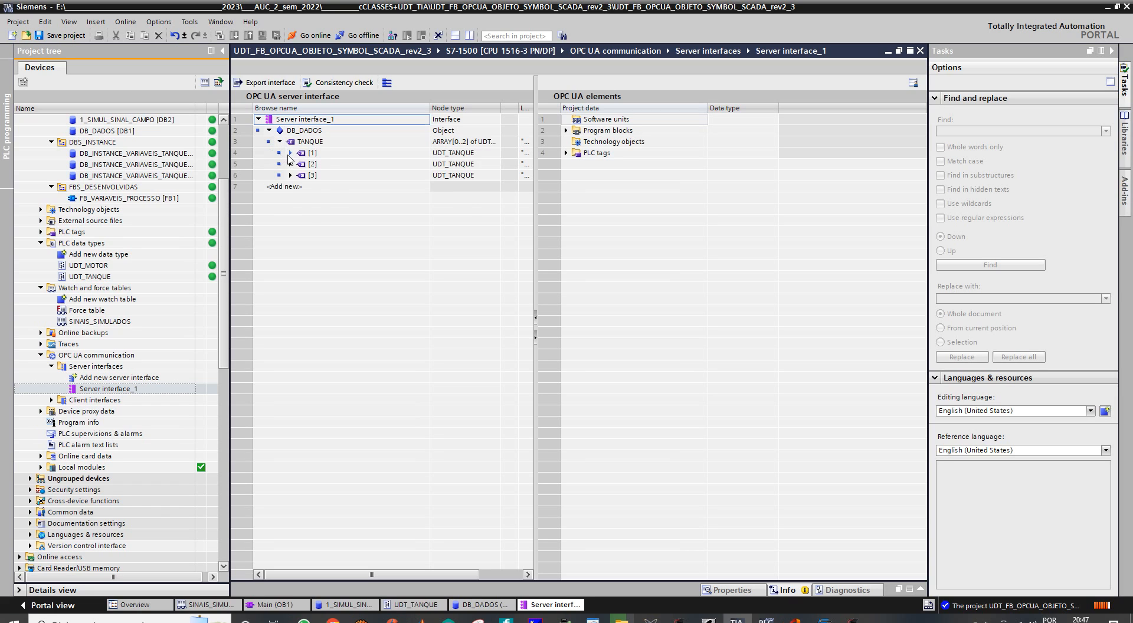
click(291, 152)
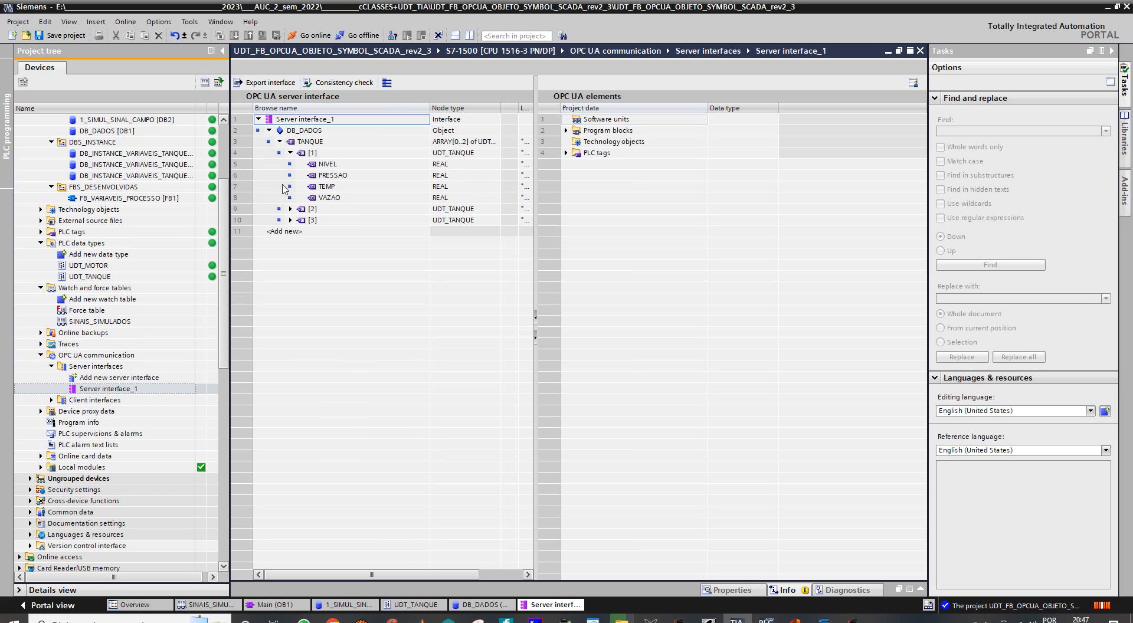
click(290, 153)
click(290, 152)
click(290, 209)
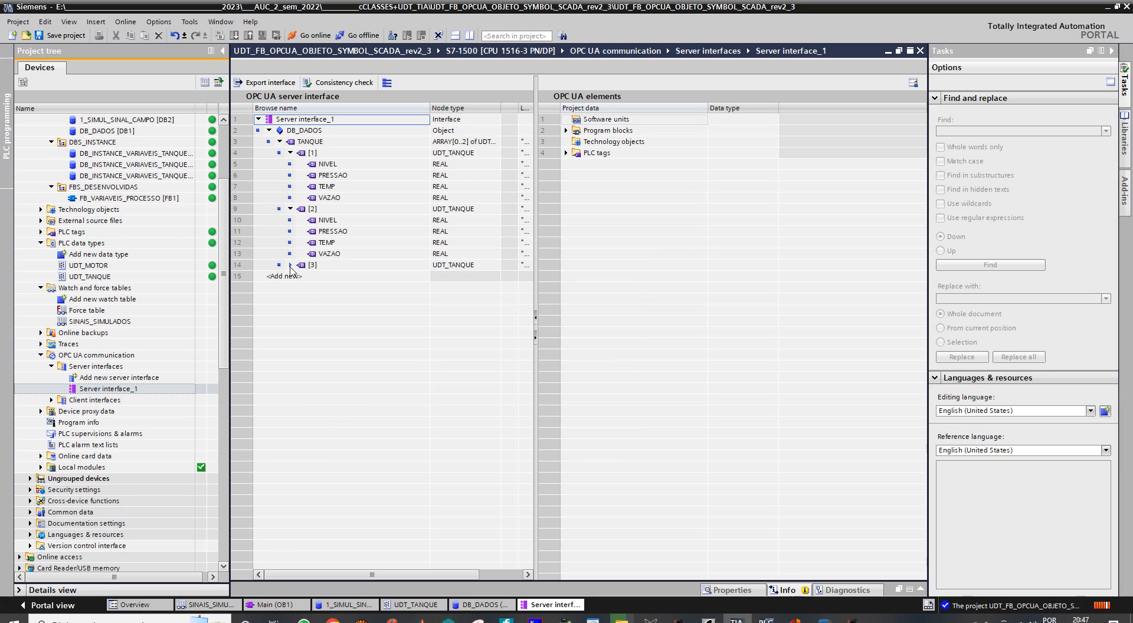
click(290, 265)
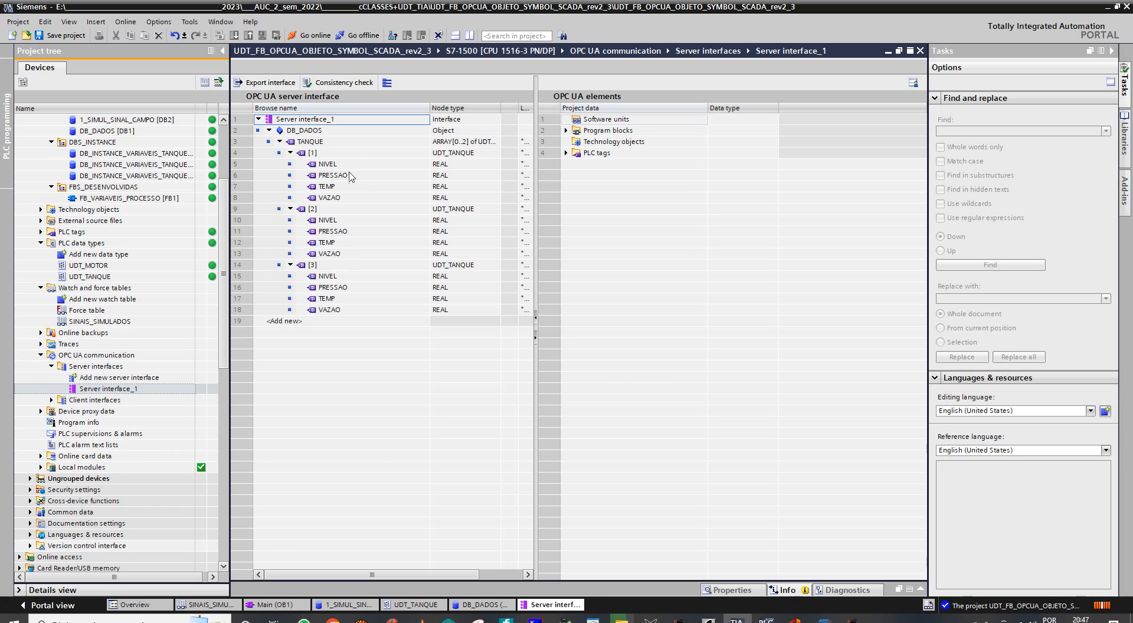
click(566, 131)
click(577, 142)
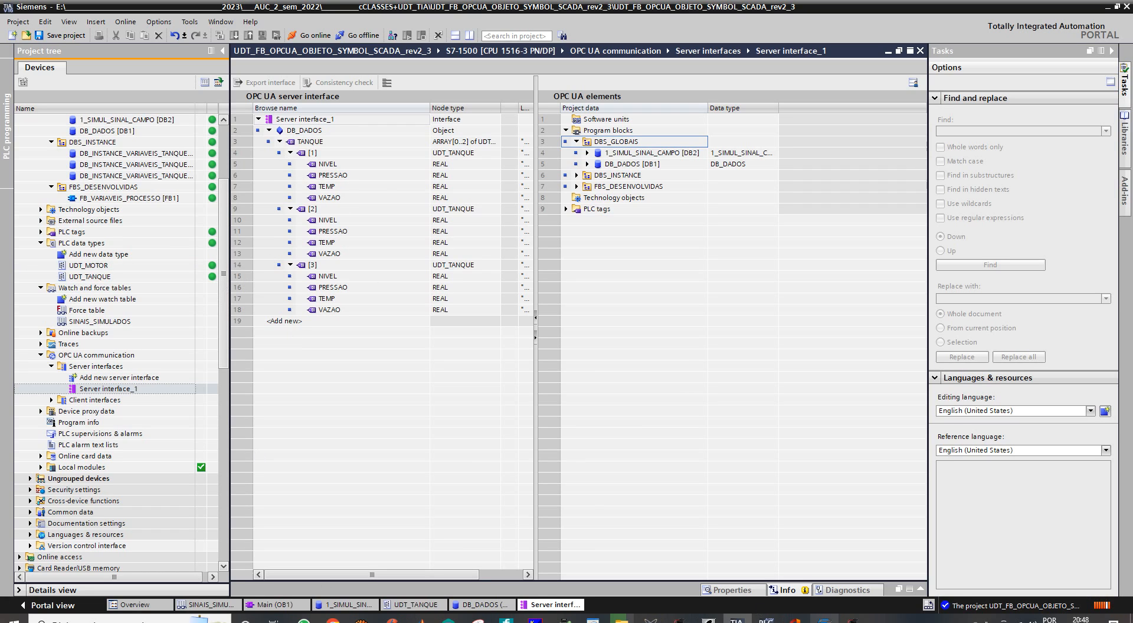
- Switch to the SCADA development application with the REDES_2.APP project and display its communication configuration
click(853, 618)
click(791, 575)
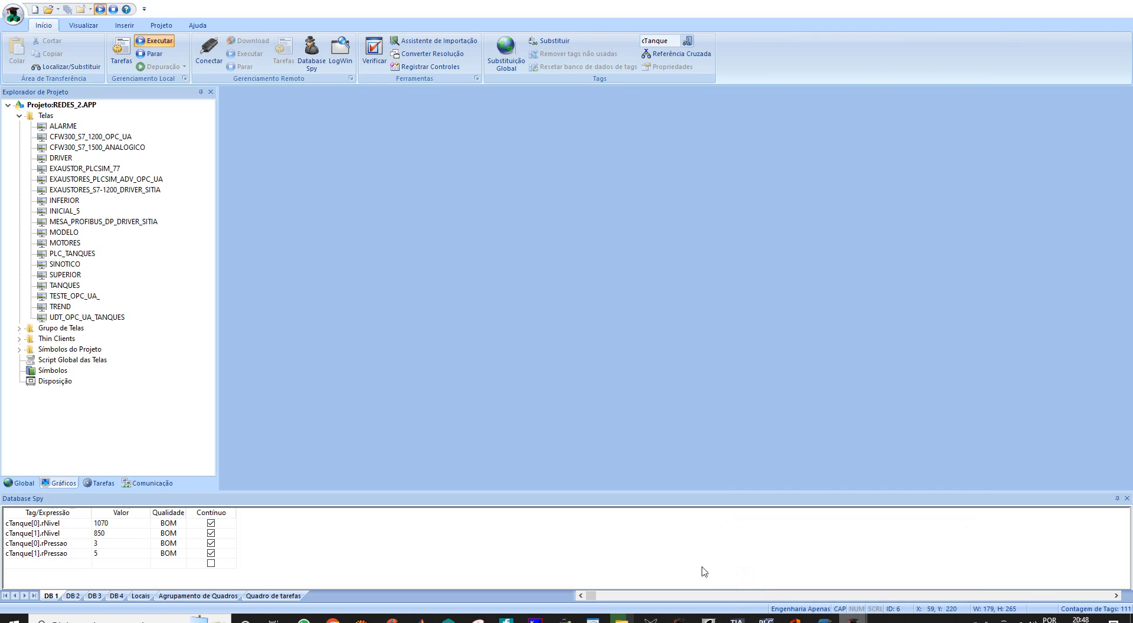
click(152, 483)
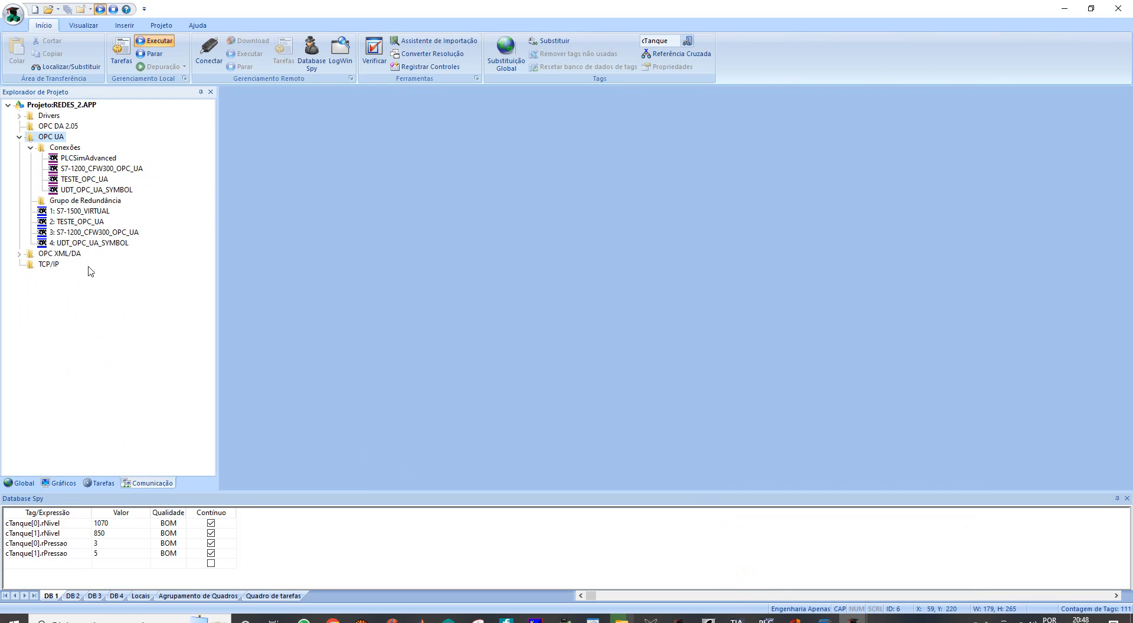
- Test the server connection of UDT_OPC_UA_SYMBOL and close its configuration
click(90, 190)
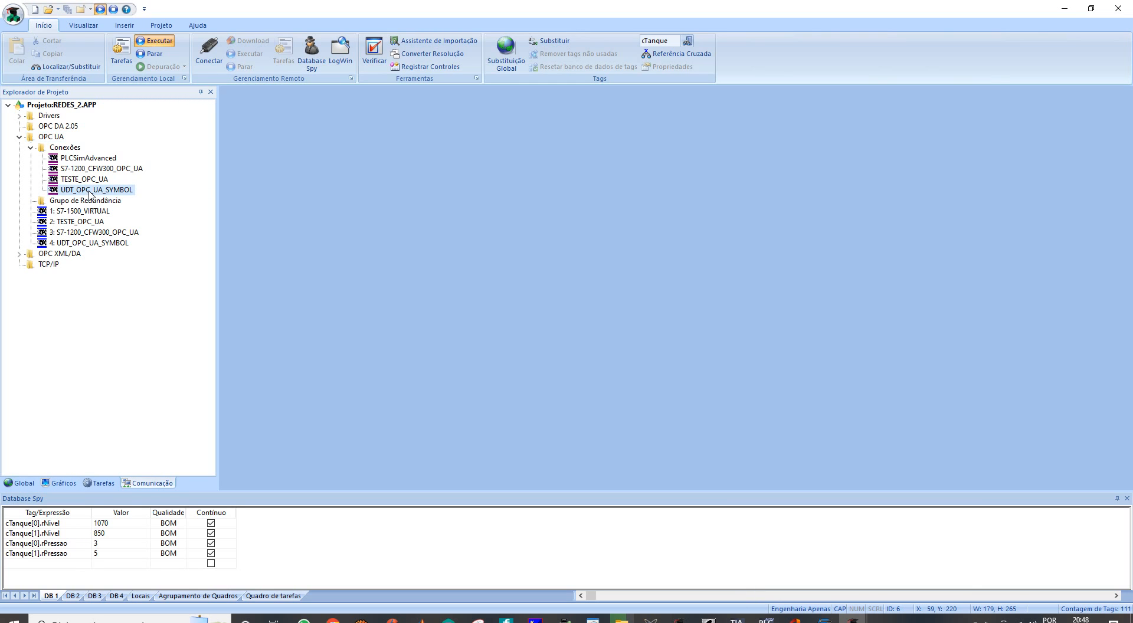
double_click(90, 191)
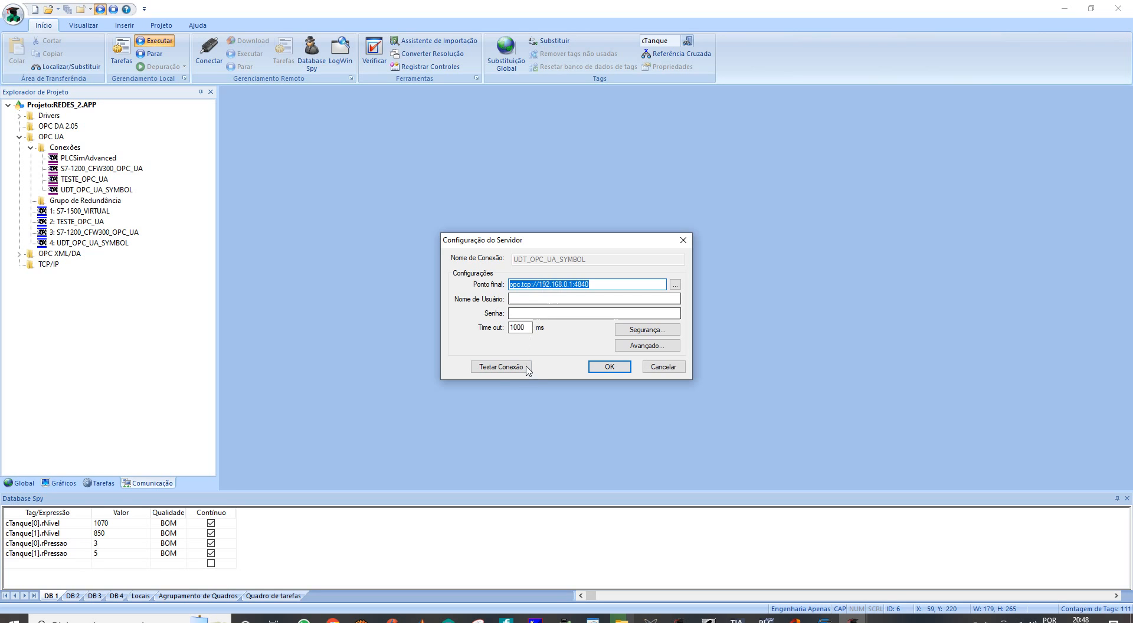
click(495, 367)
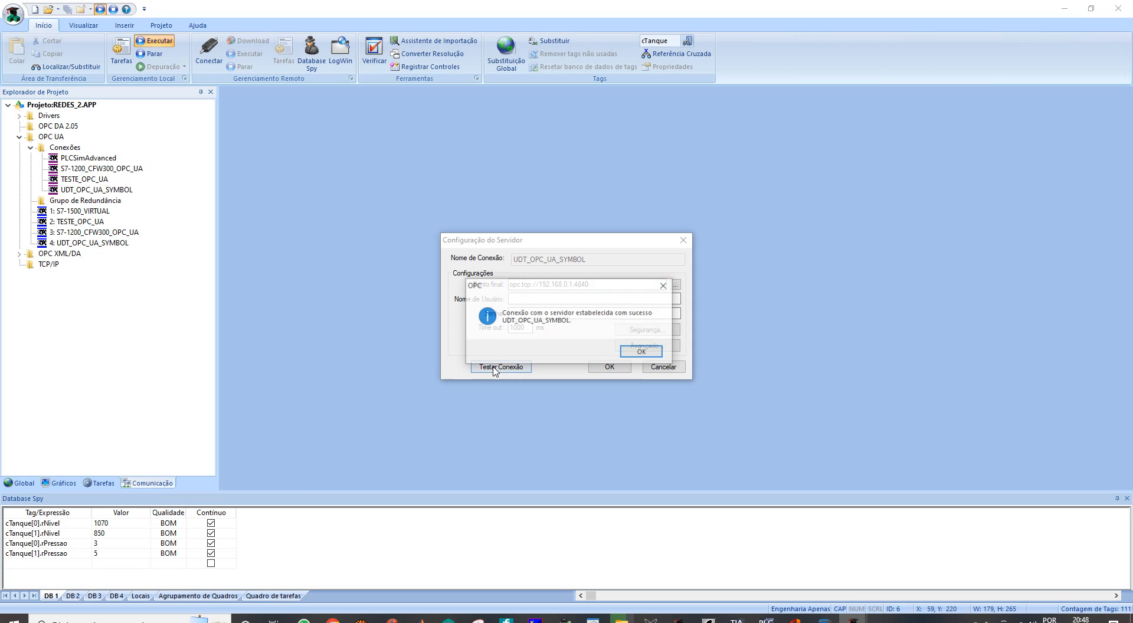
click(650, 354)
click(609, 366)
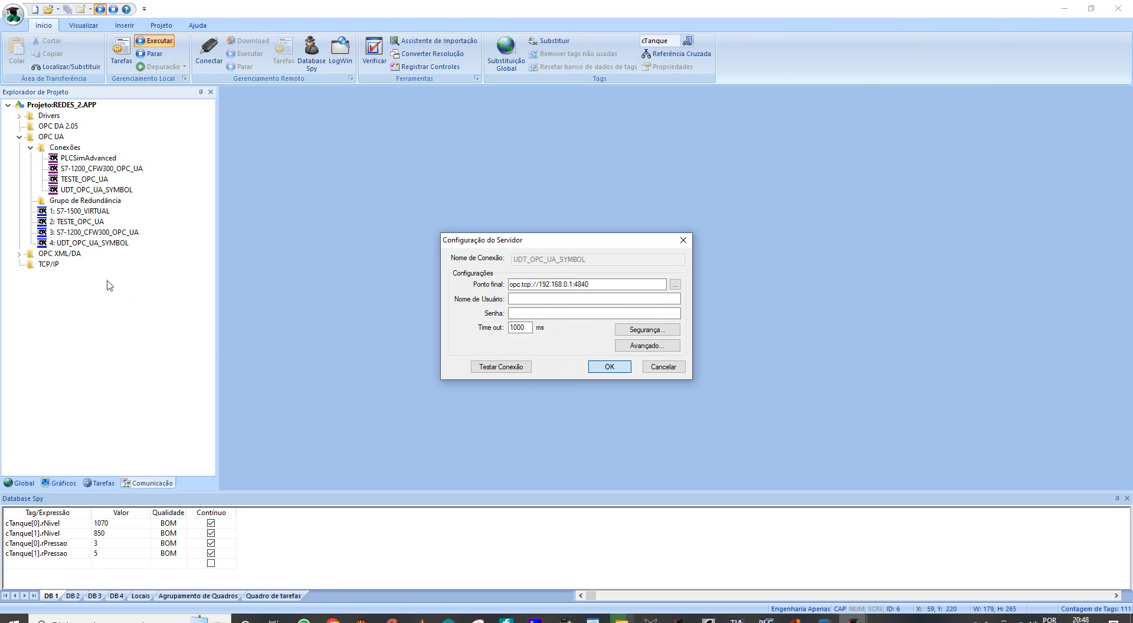
- Open the UDT_OPC_UA_SYMBOL communication sheet and hide the Database Spy to review all its tag mappings
double_click(92, 244)
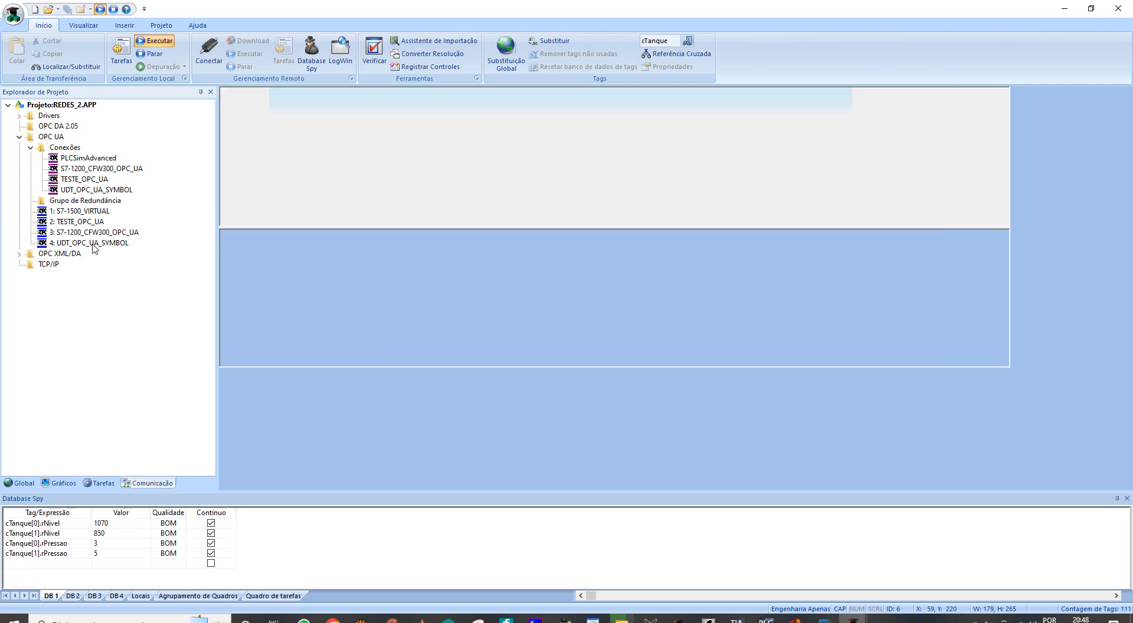
click(1127, 499)
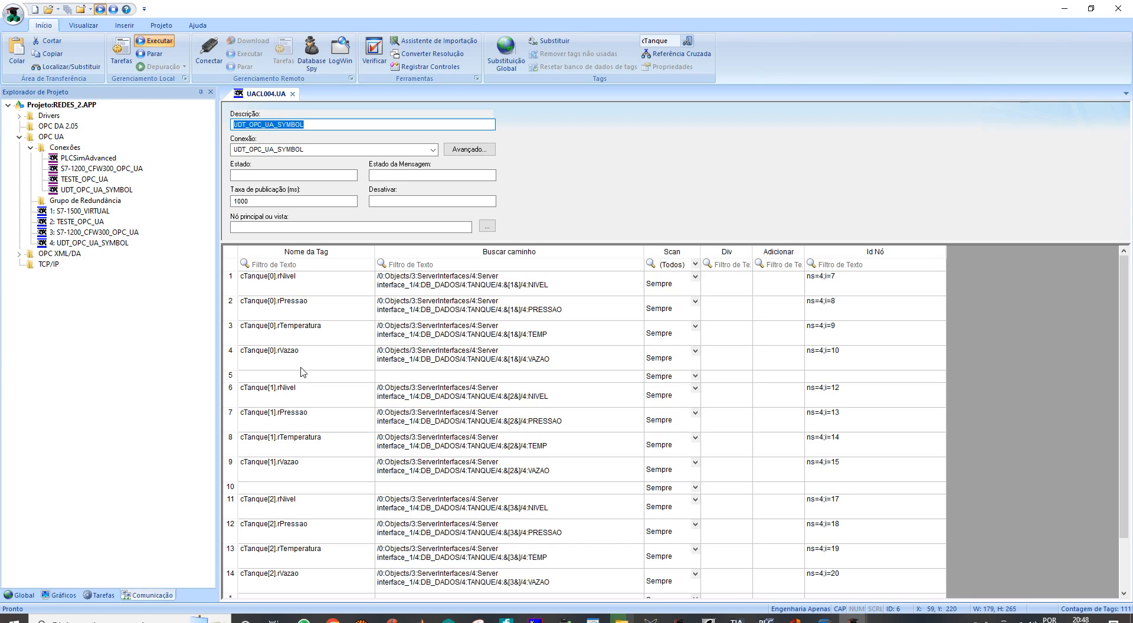
- Collapse the project's tag list, expand the Tanque class down to its members, and open its member sheet
click(19, 596)
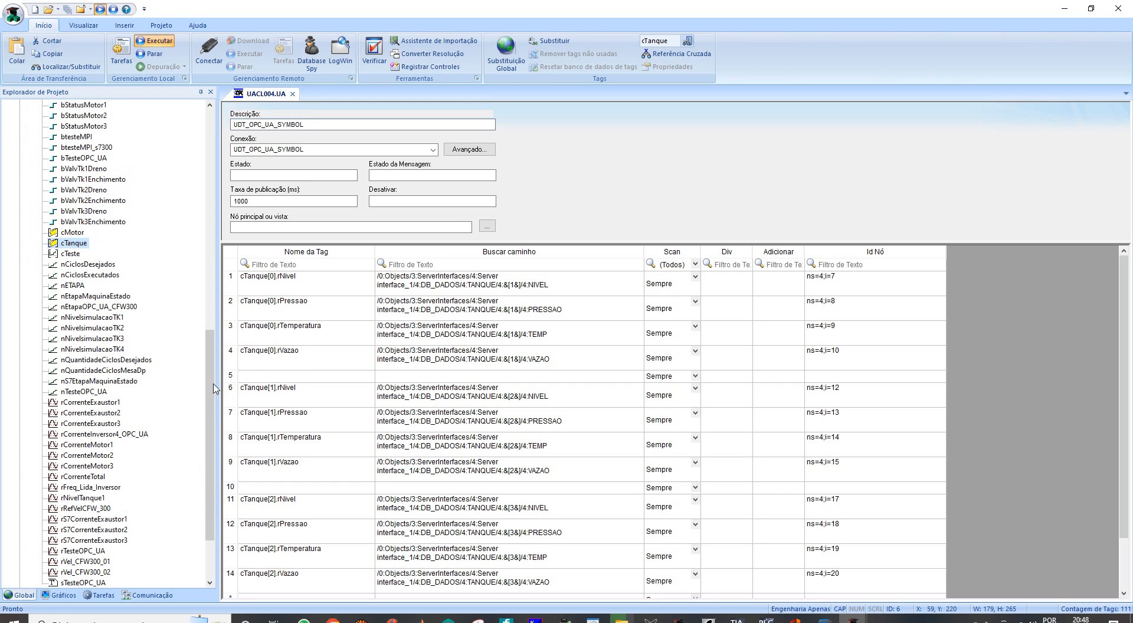
drag(214, 392, 218, 165)
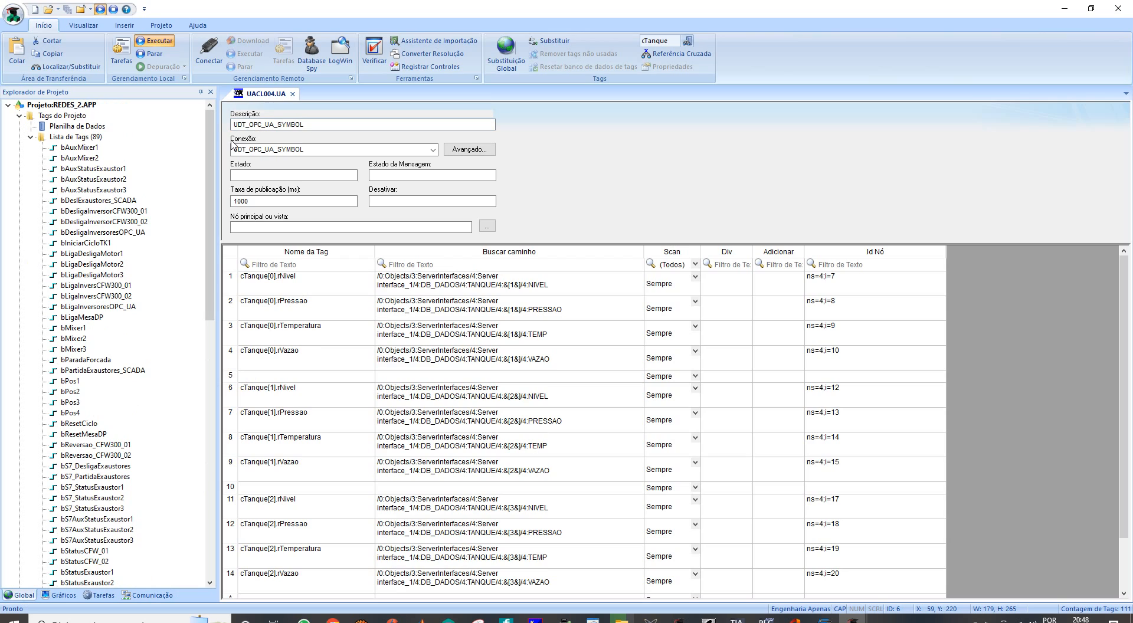
click(30, 137)
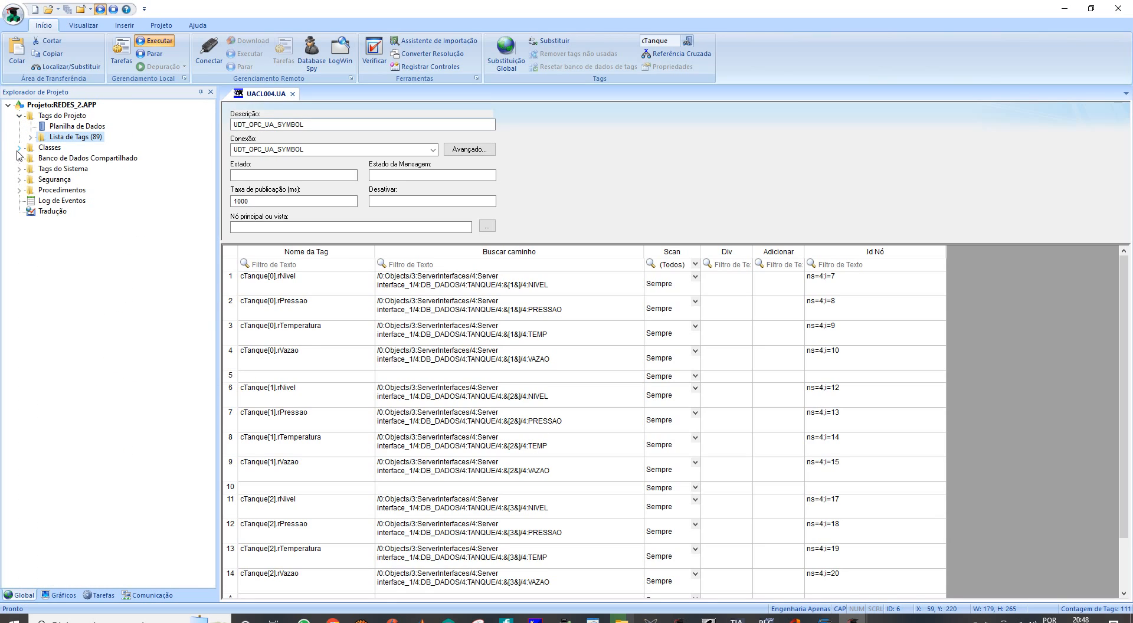
click(19, 147)
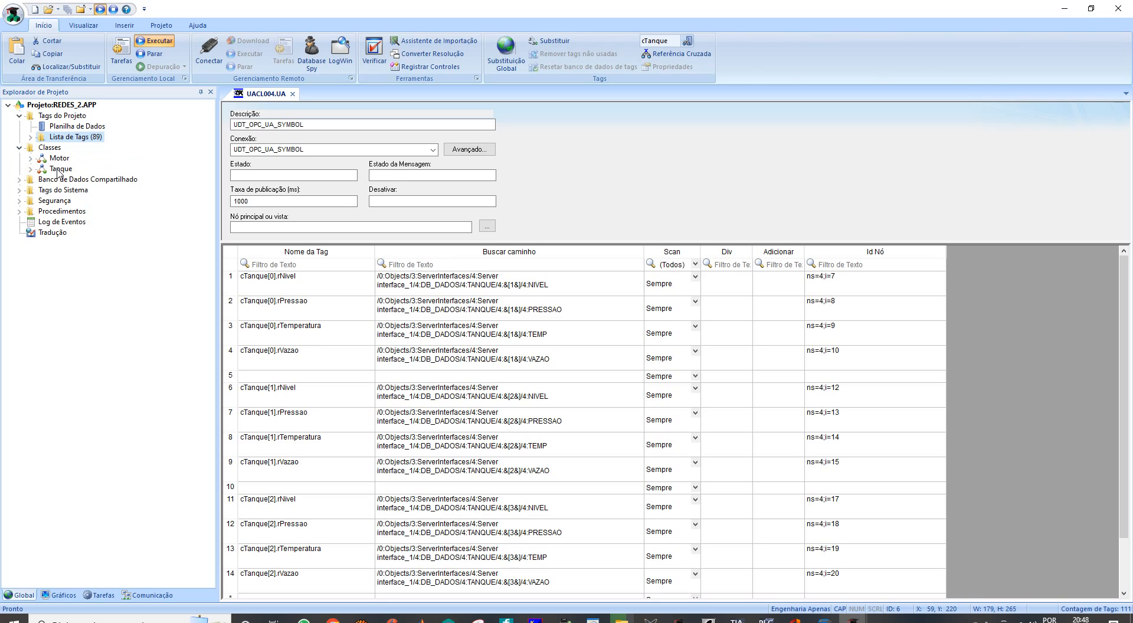
click(31, 169)
click(63, 181)
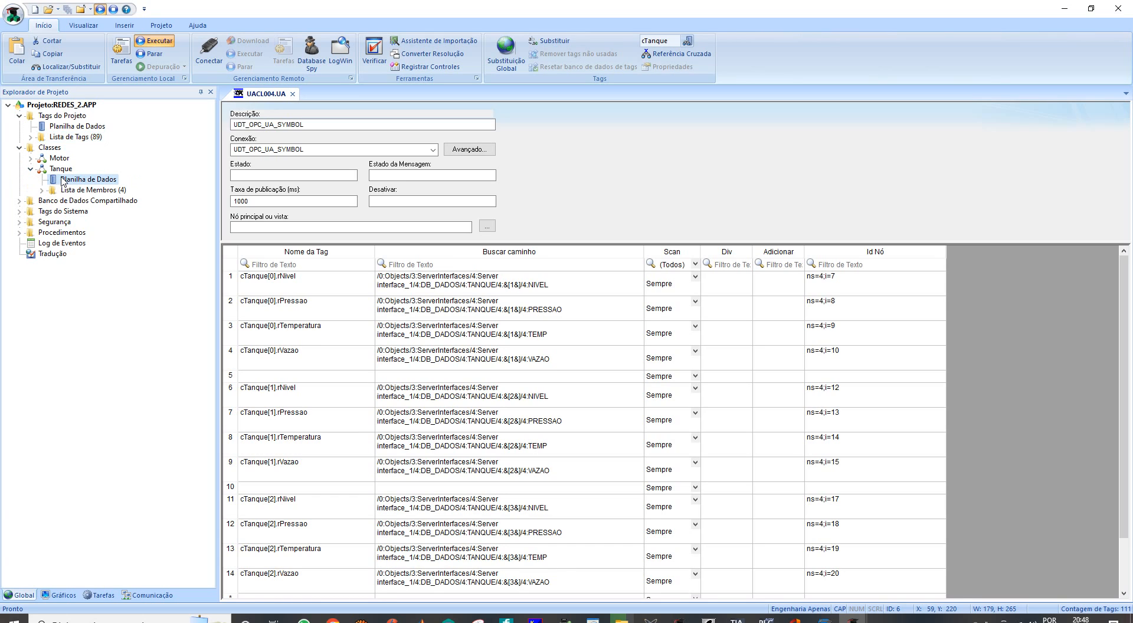
click(43, 191)
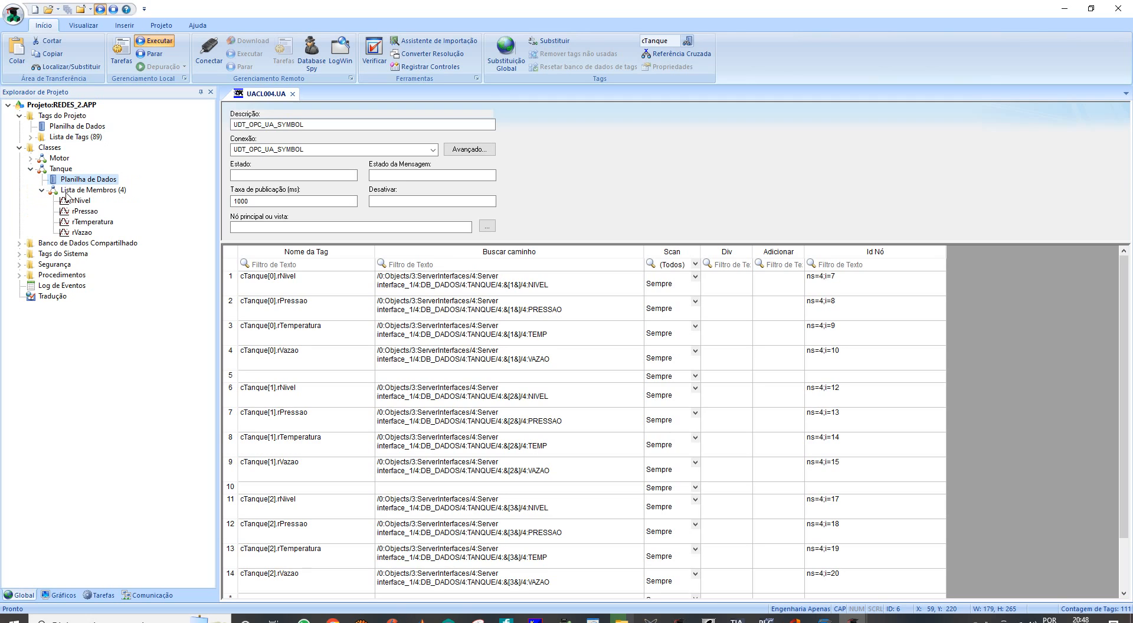
double_click(69, 189)
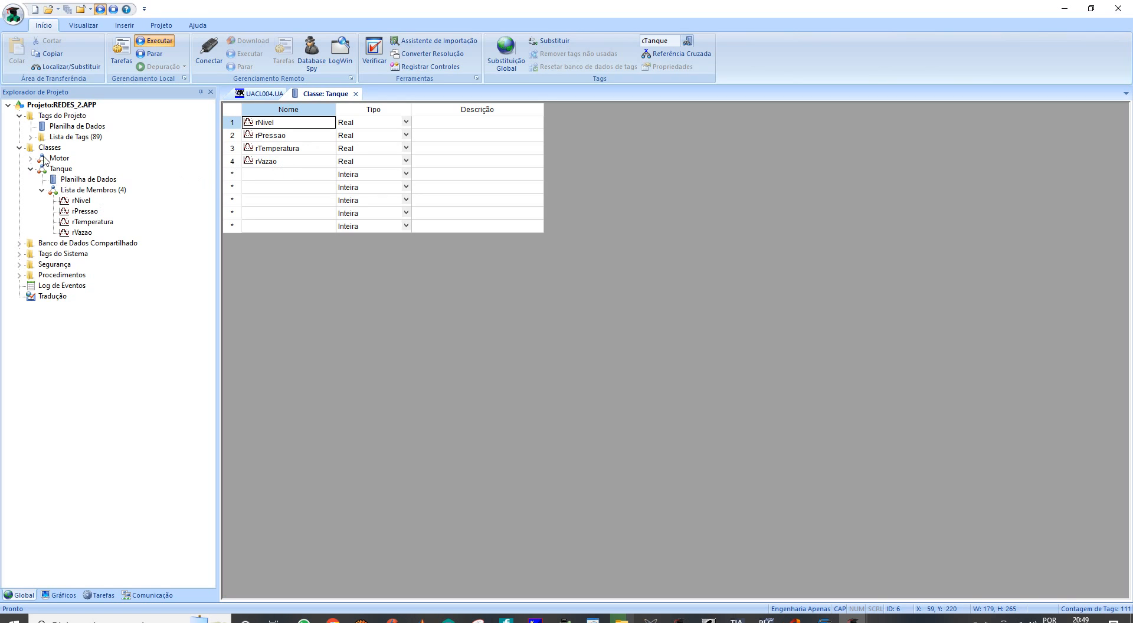
- Check the type and array size of the cTanque tag, then close the Tanque class and UACL004.UA sheets
click(32, 138)
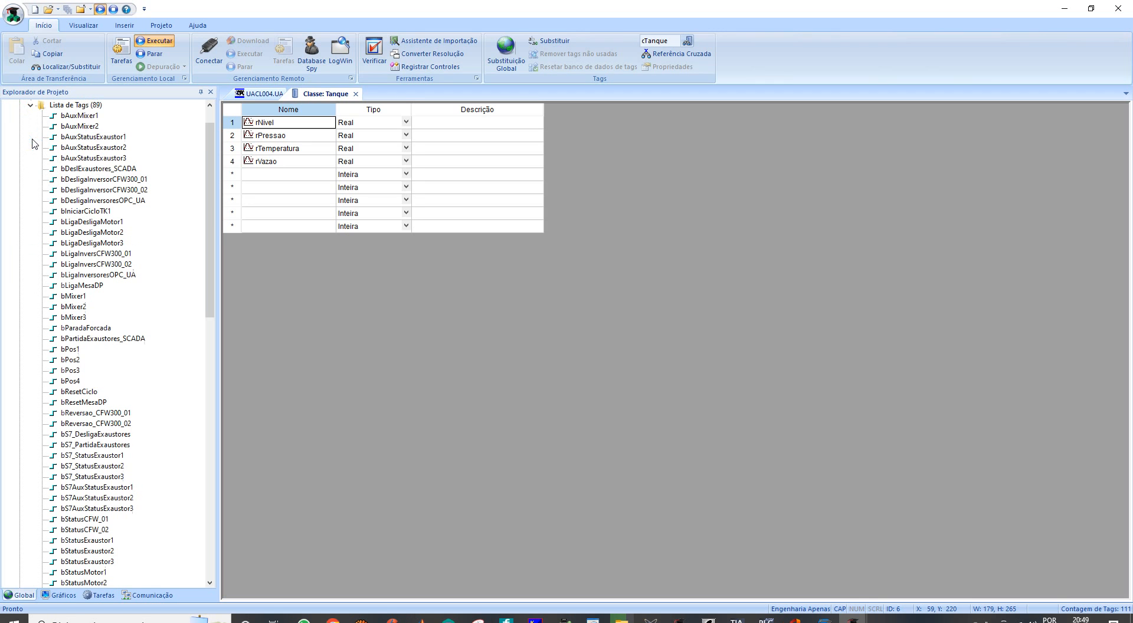
drag(211, 233, 211, 348)
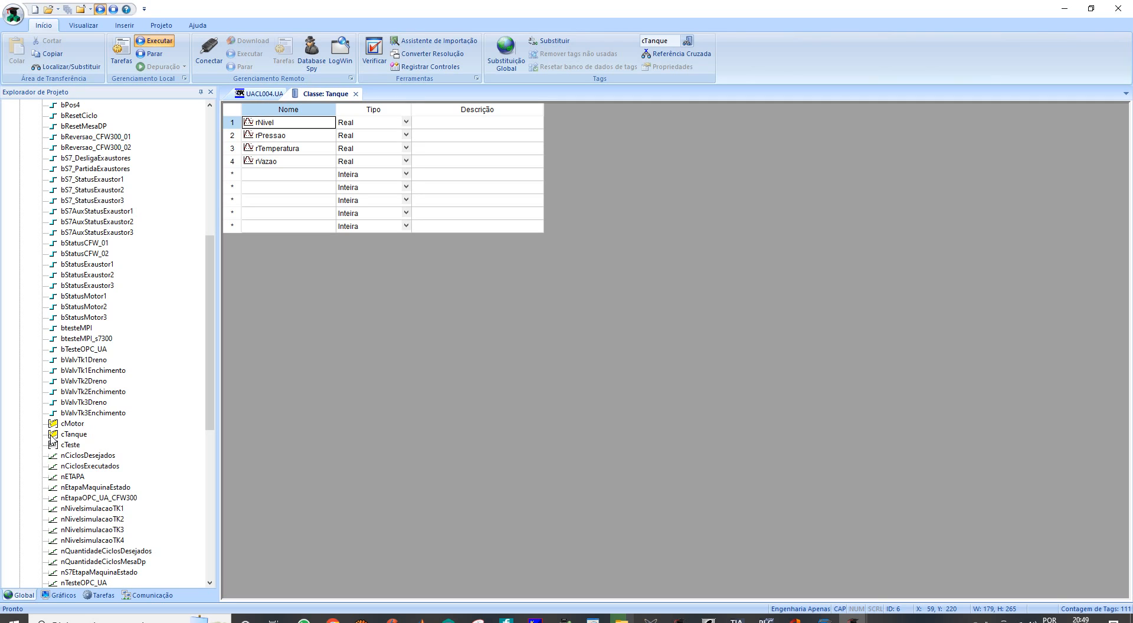
double_click(52, 435)
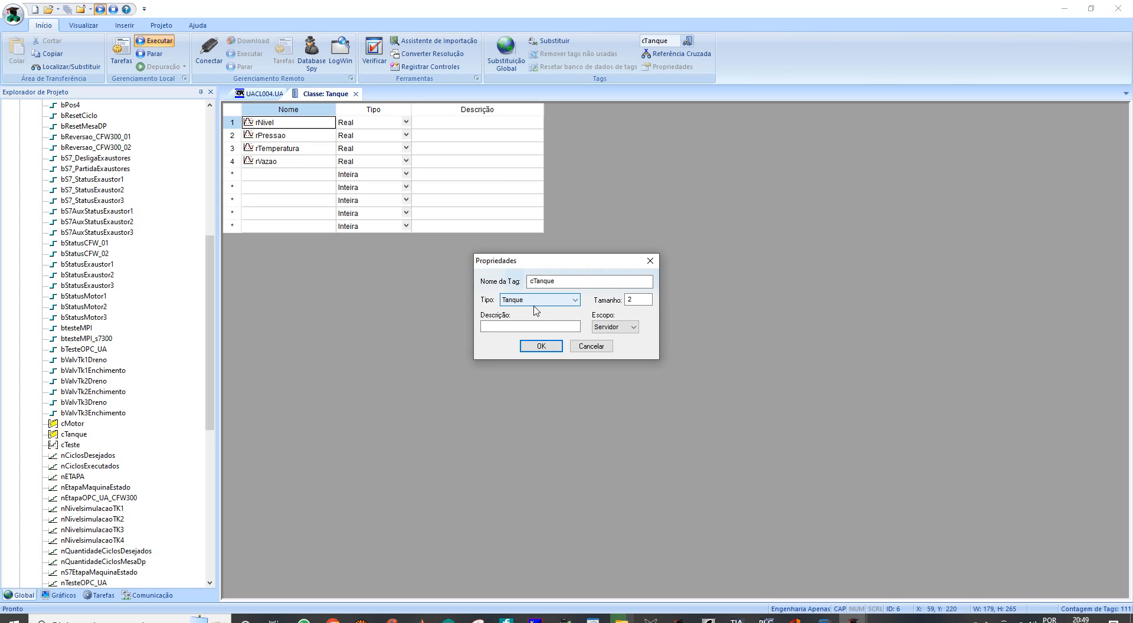
click(635, 304)
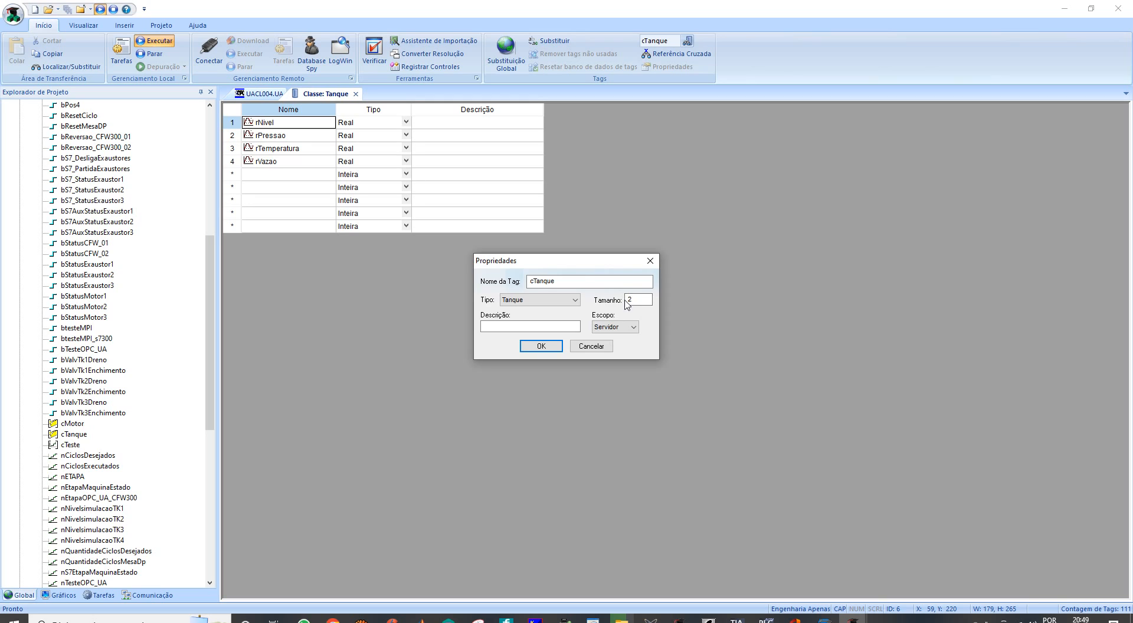
click(650, 261)
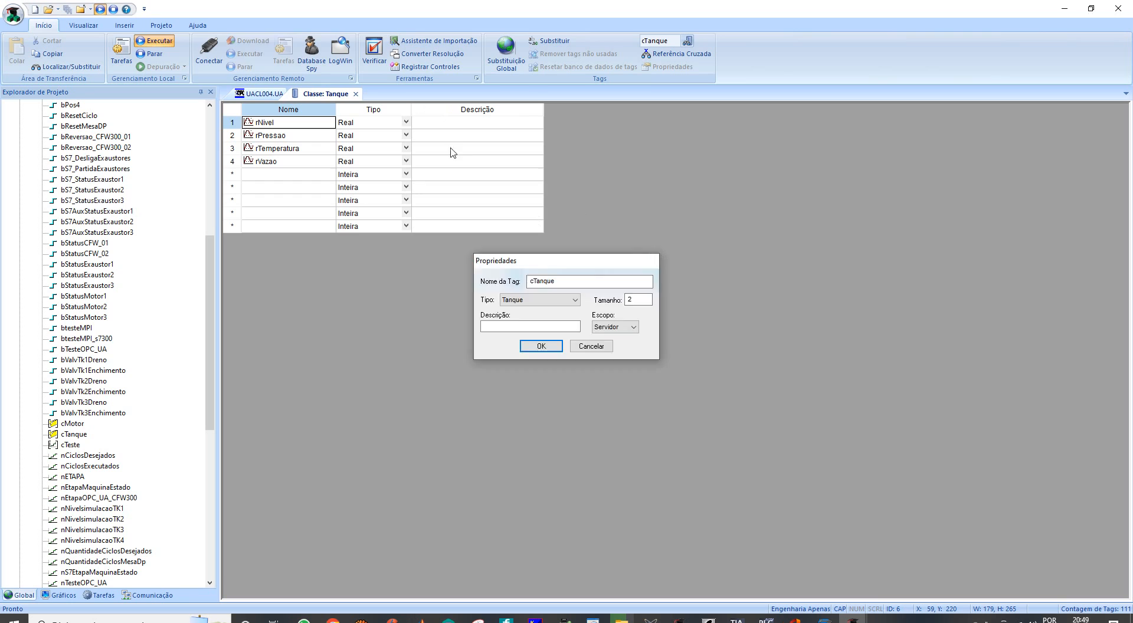
click(355, 94)
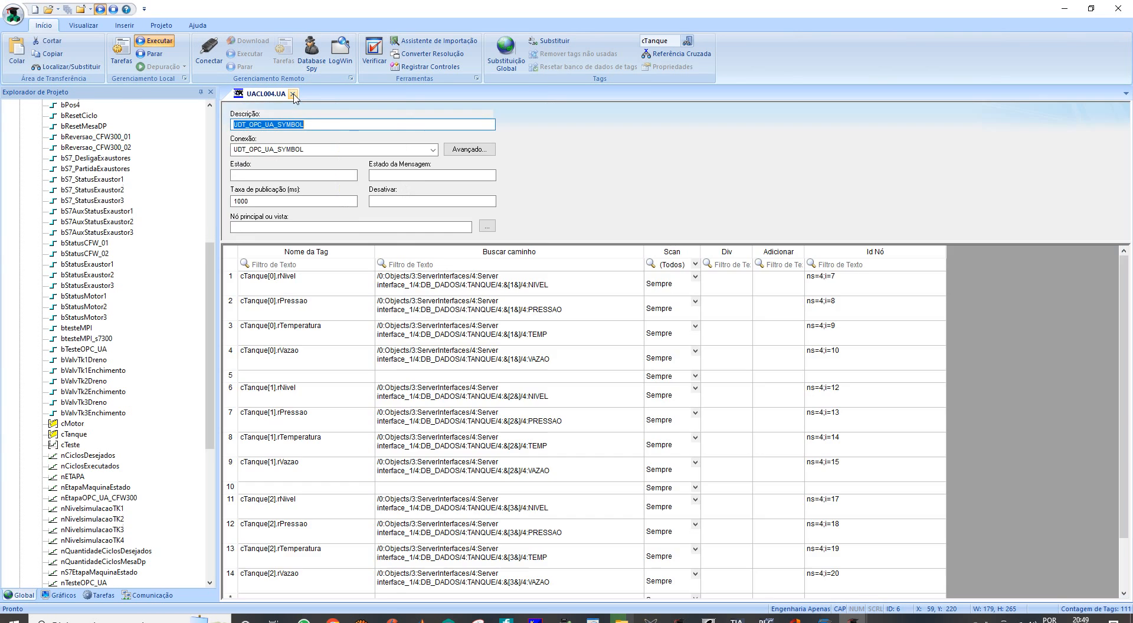
click(293, 94)
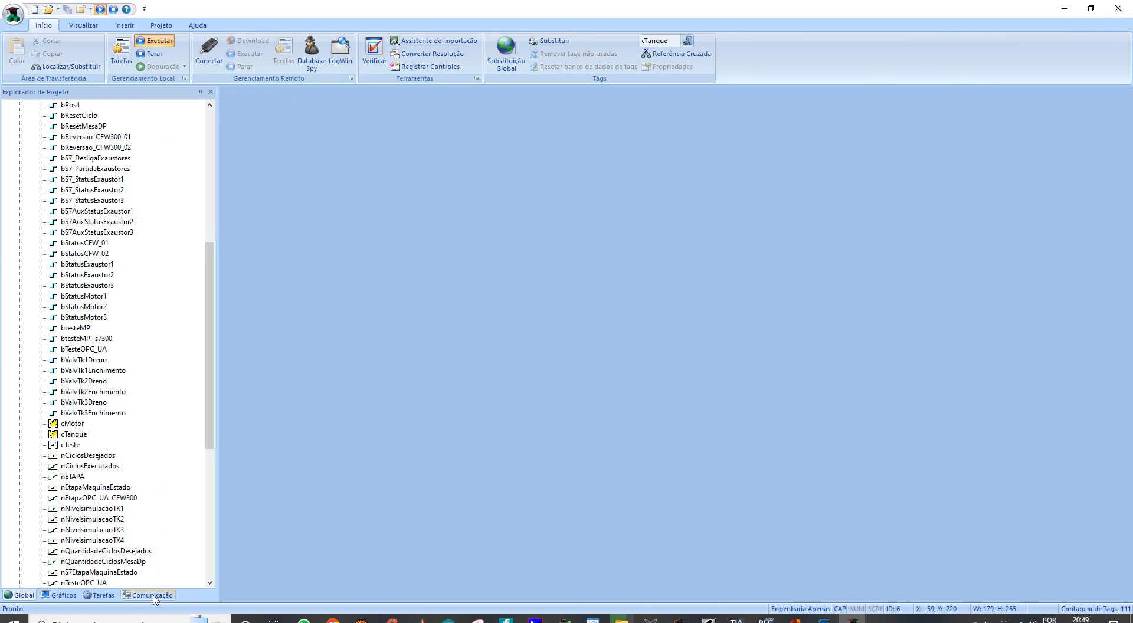
- Open the UDT_OPC_UA_TANQUES screen and display the object properties of the Tanque 1 data panel
click(58, 596)
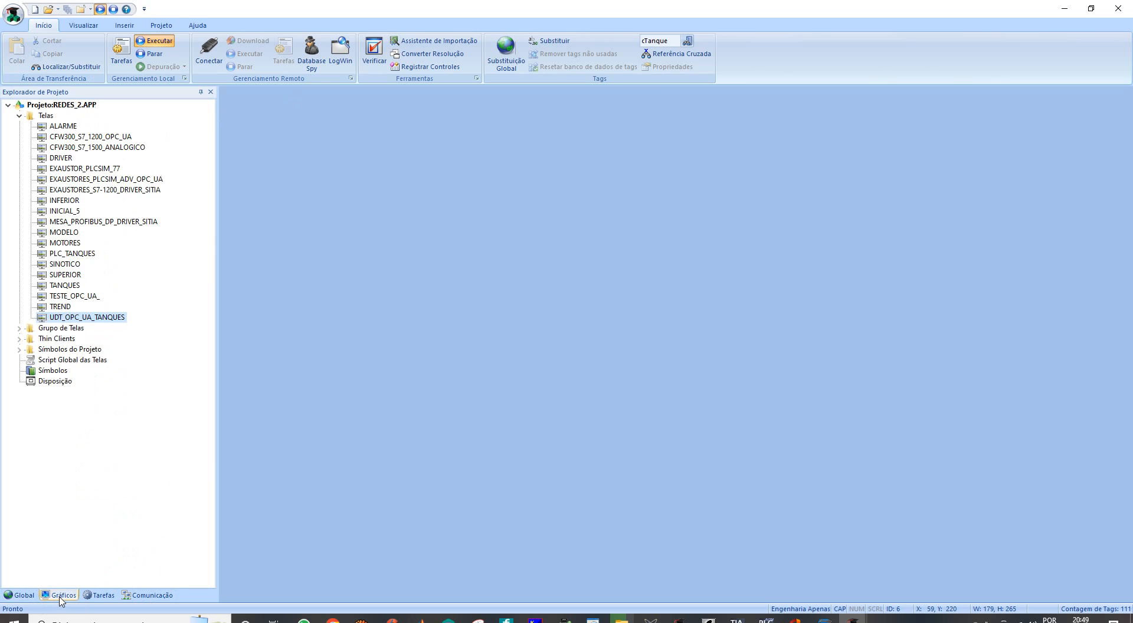
double_click(61, 319)
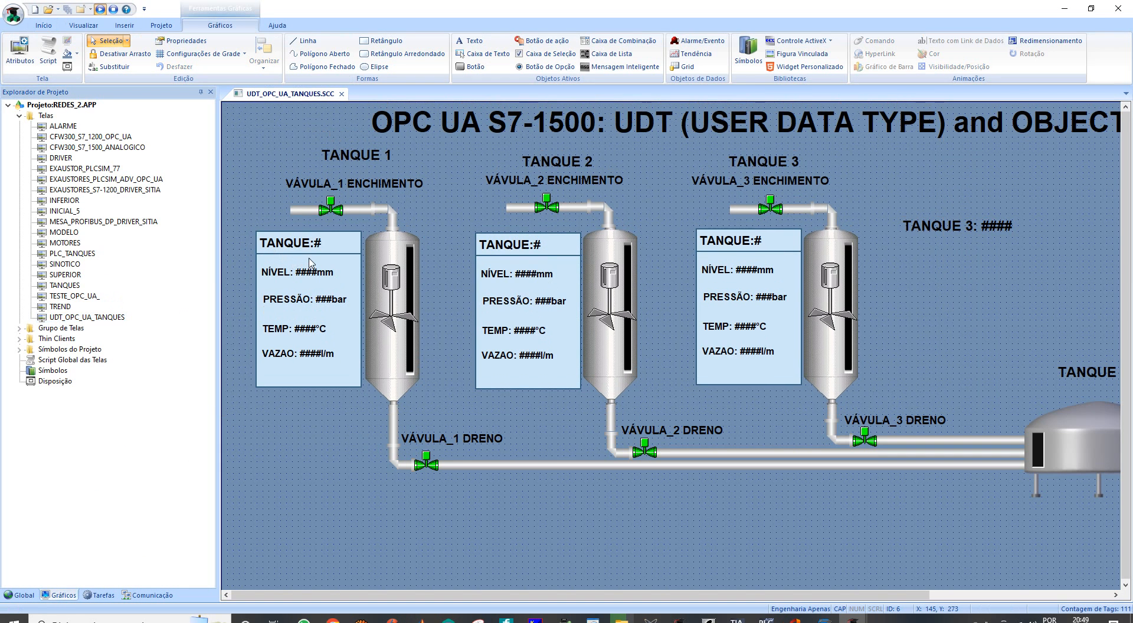
click(309, 262)
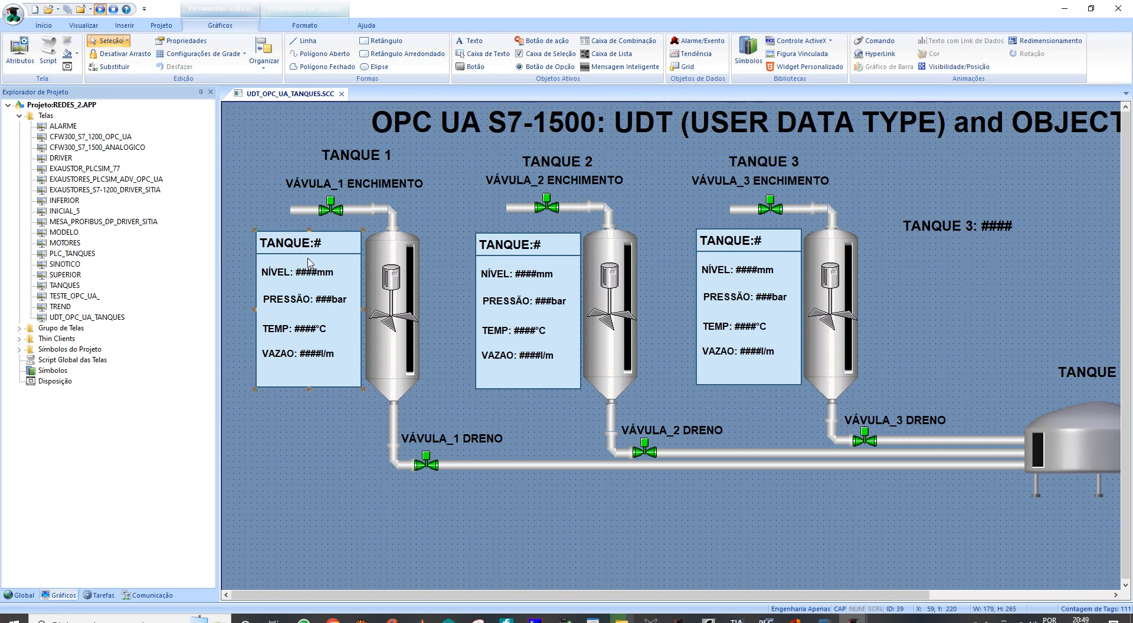
right_click(309, 262)
click(342, 265)
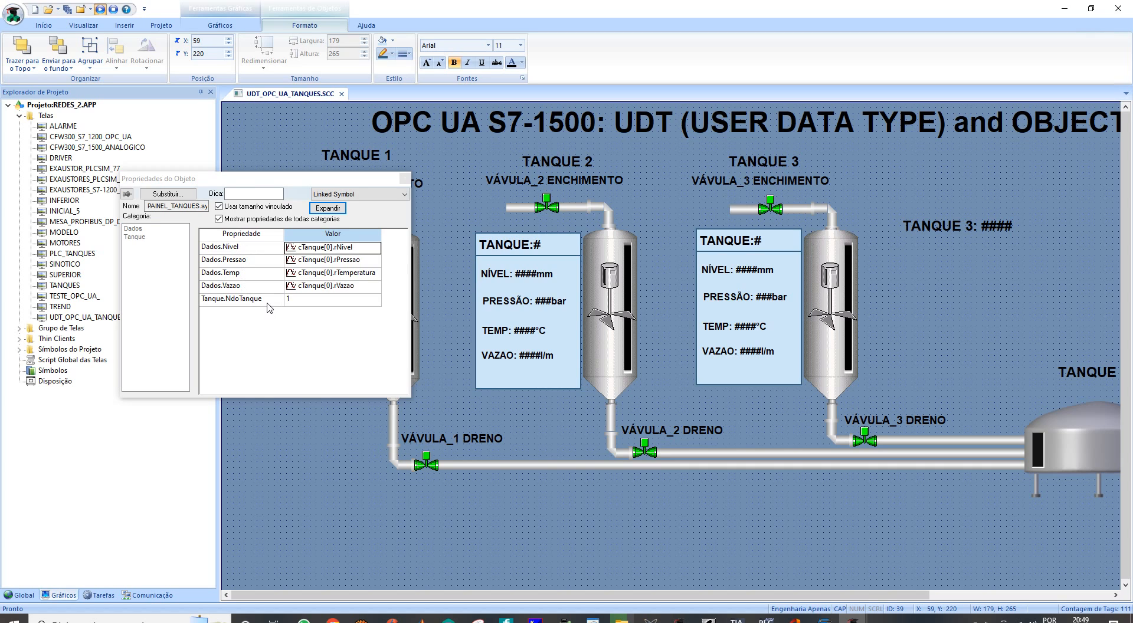
- Clear the tag linked to the Dados.Nivel property of the Tanque 1 data panel
click(361, 252)
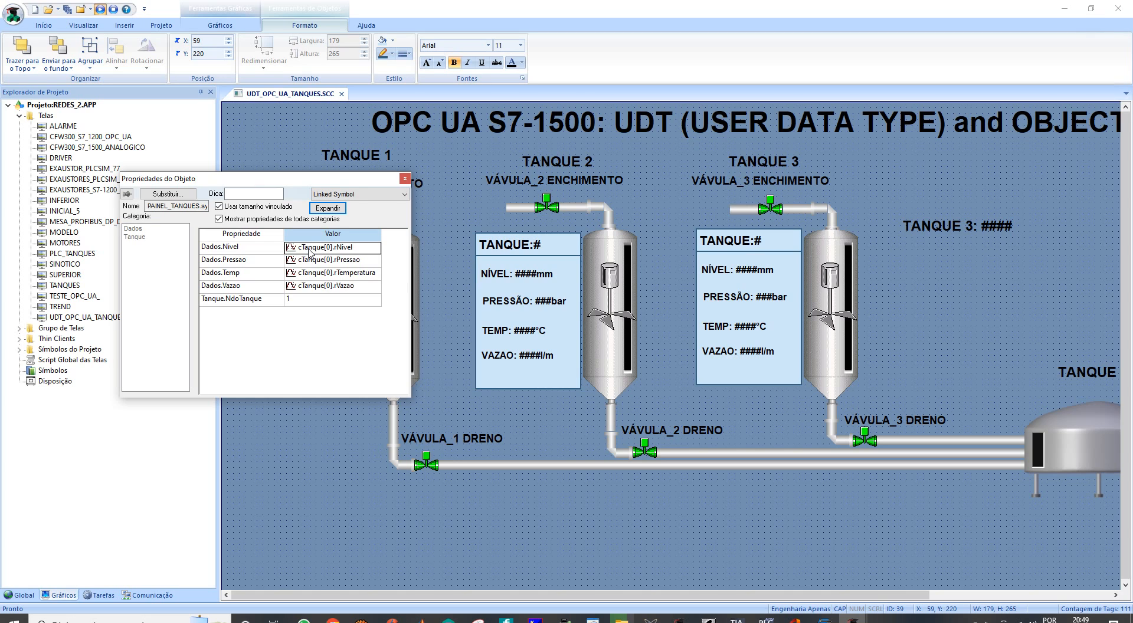
click(361, 252)
drag(361, 251, 278, 251)
key(BackSpace)
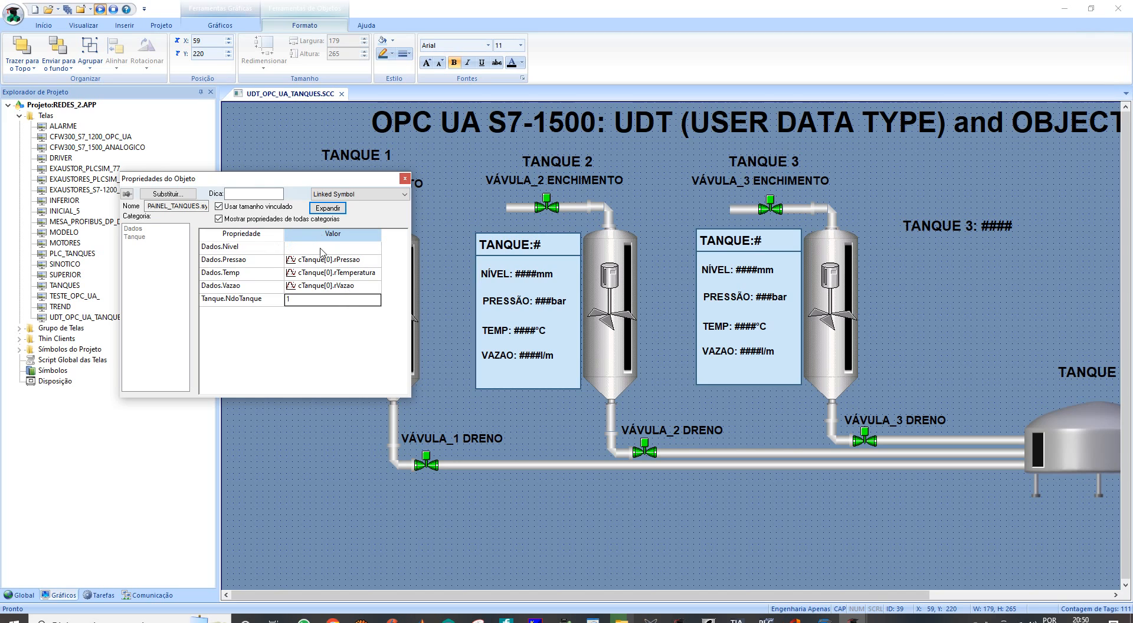
- Link Dados.Nivel to the class tag cTanque[0].rNivel by choosing index 0 and member rNivel, and close the panel's properties
double_click(321, 250)
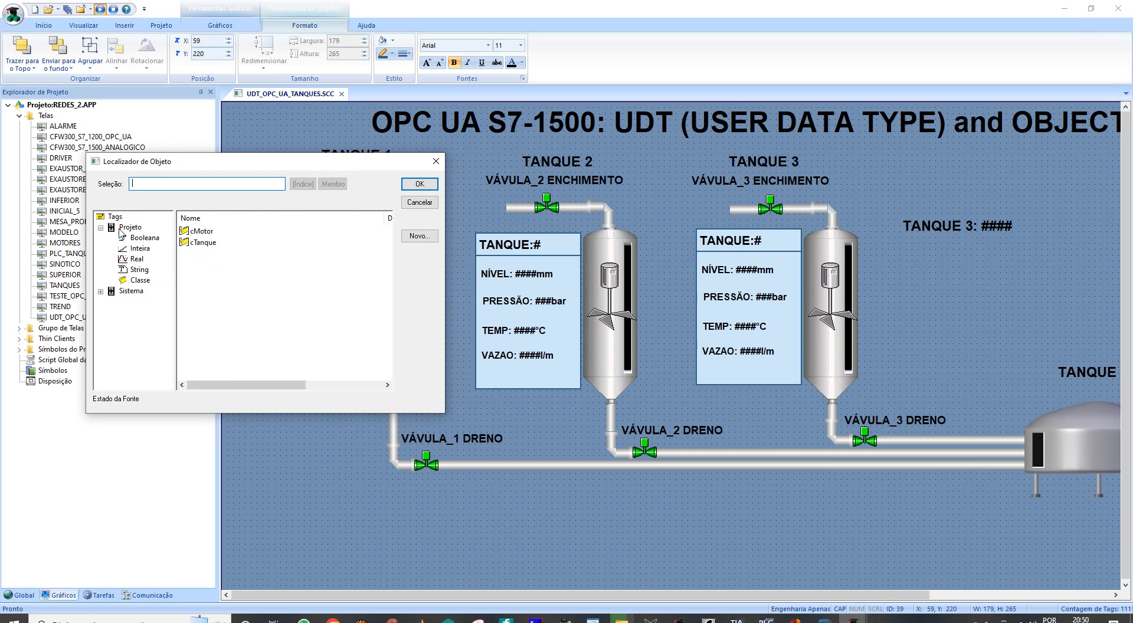
click(141, 282)
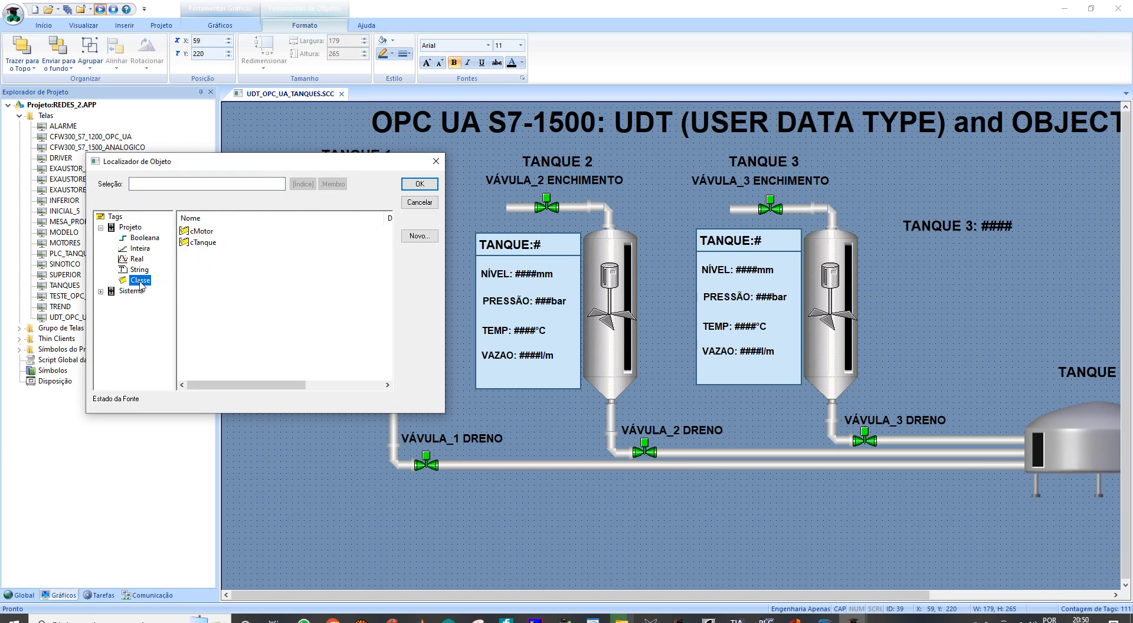
click(201, 244)
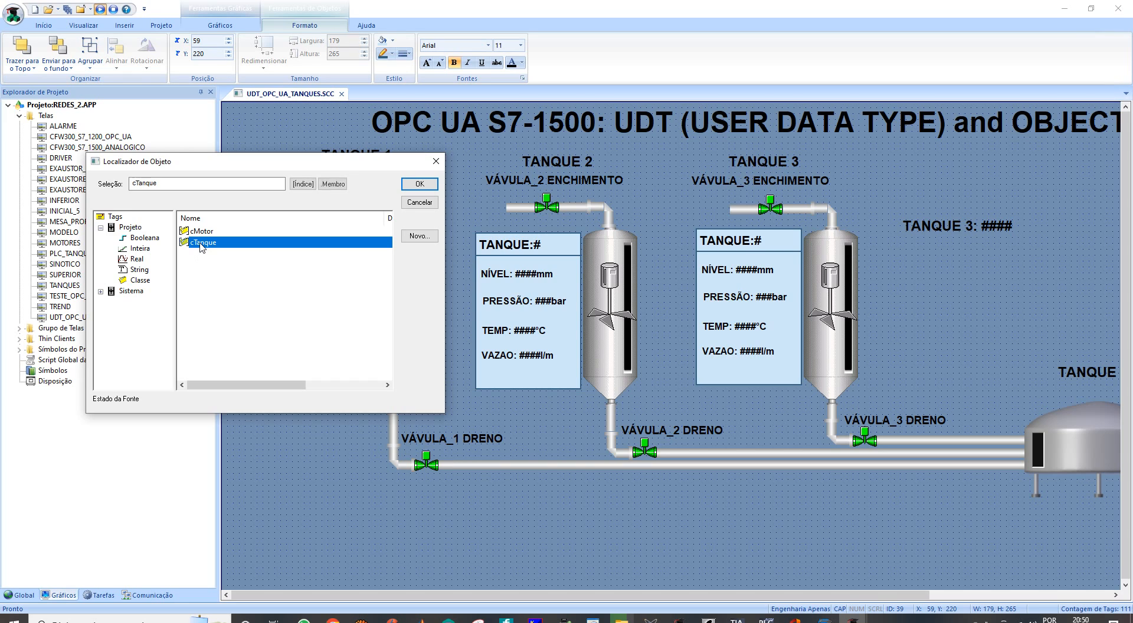
click(303, 185)
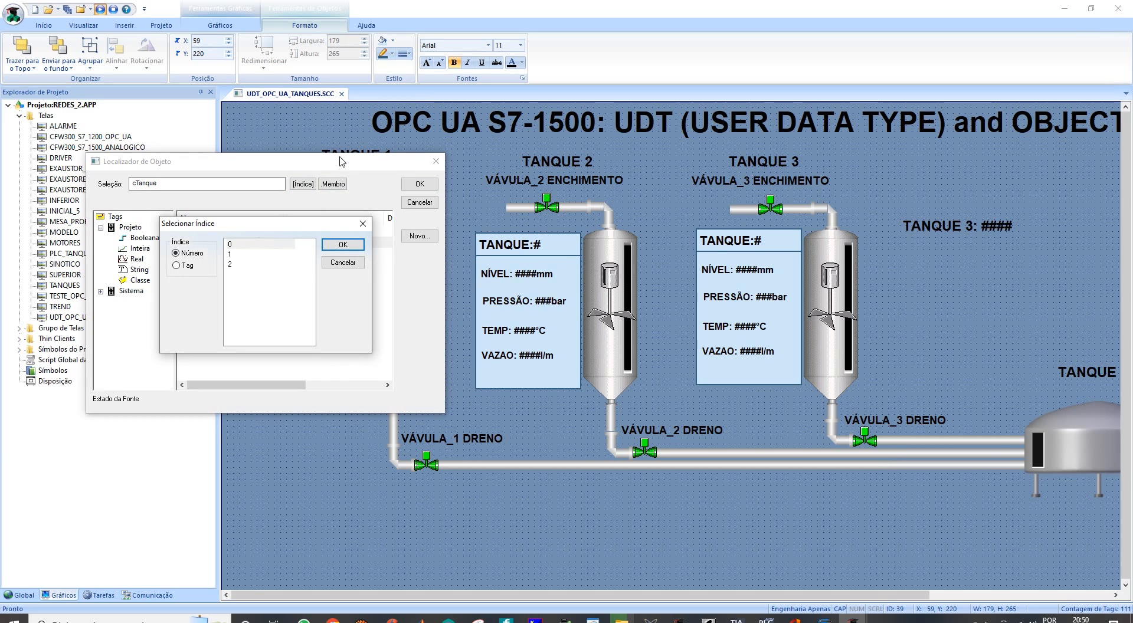
click(231, 244)
click(333, 245)
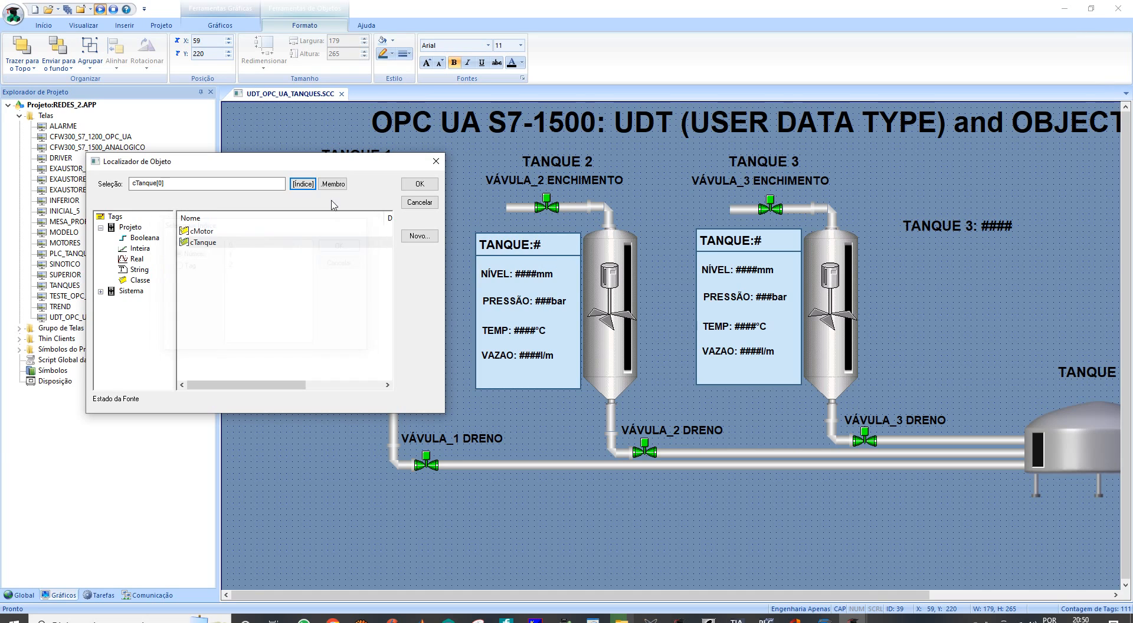
click(334, 184)
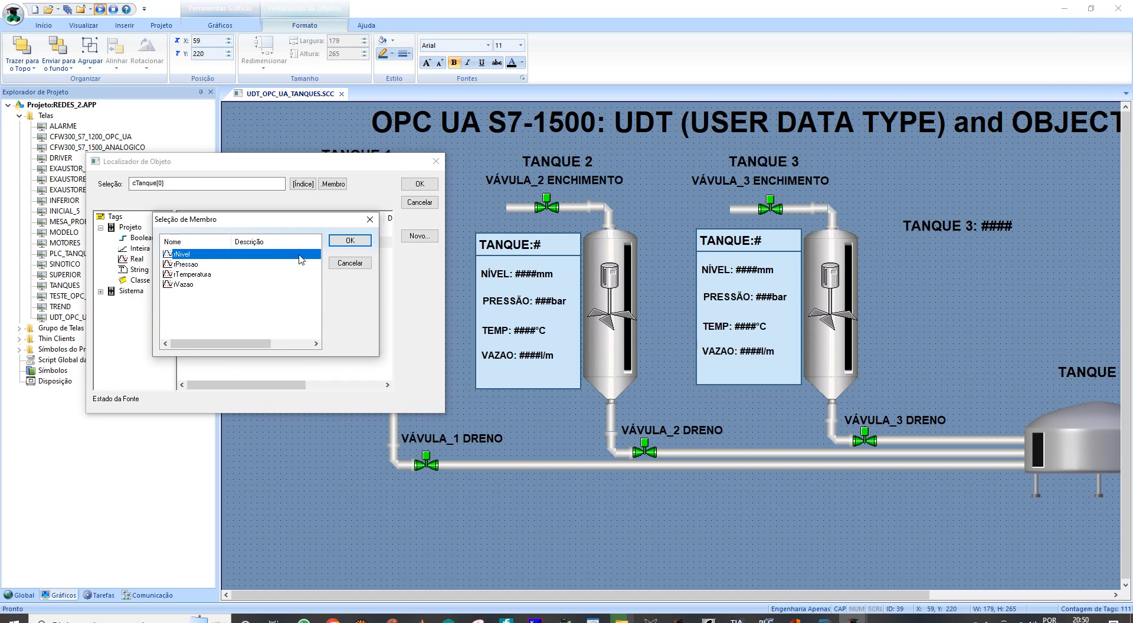
click(333, 241)
click(416, 186)
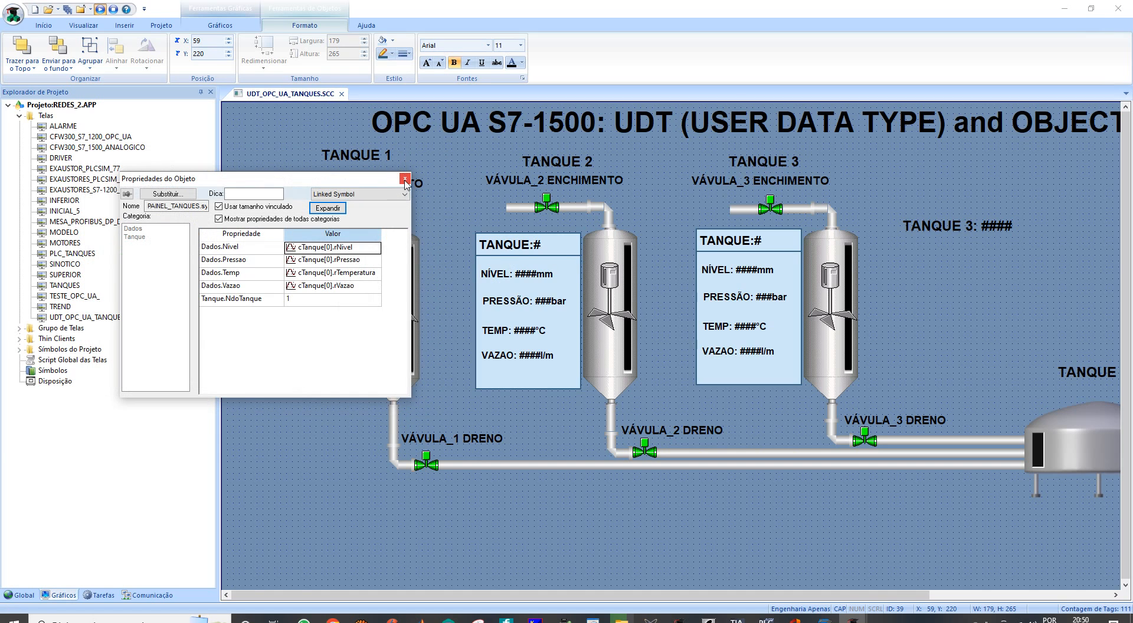
click(404, 178)
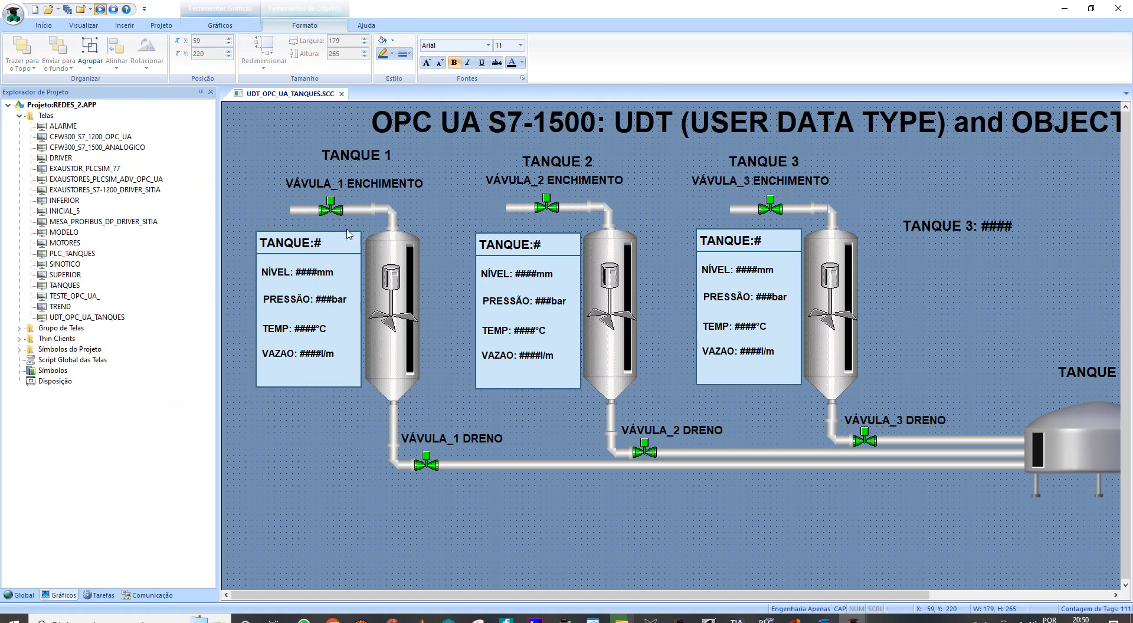
- Duplicate the Tanque 1 data panel below the "TANQUE 3: ####" label and review the tag links in the copy's properties
click(348, 235)
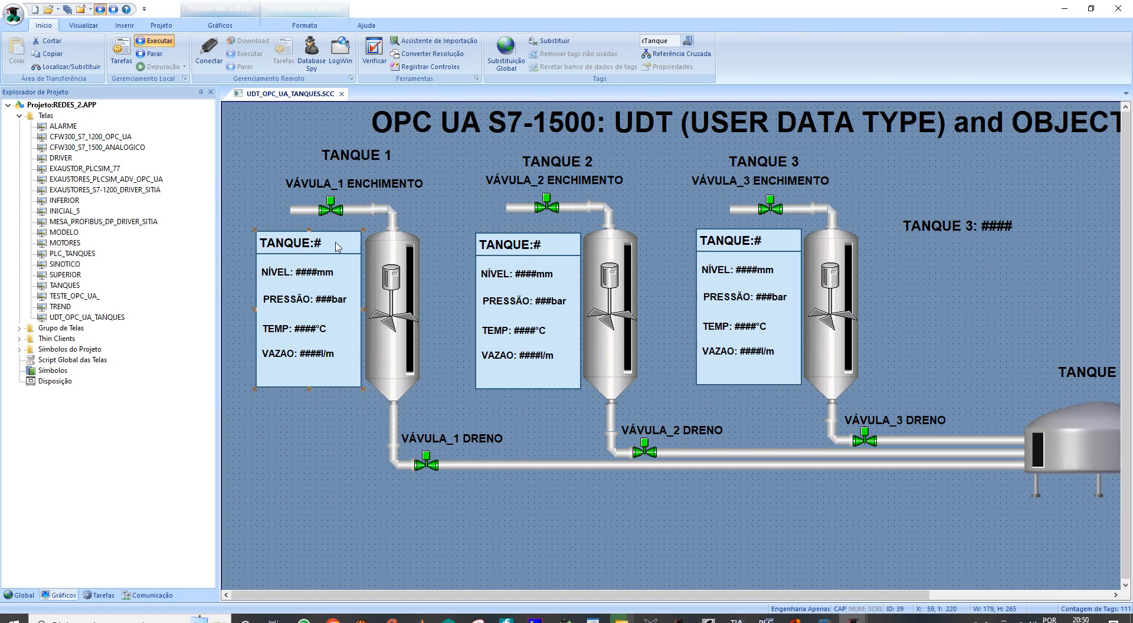
drag(337, 246, 997, 259)
right_click(994, 279)
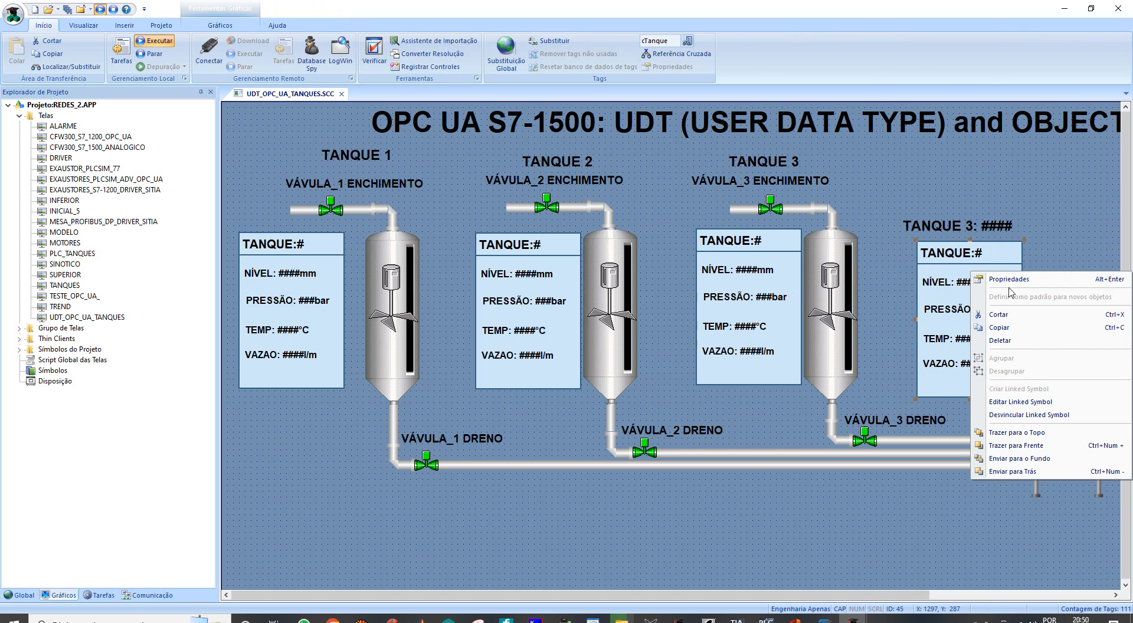
click(1006, 282)
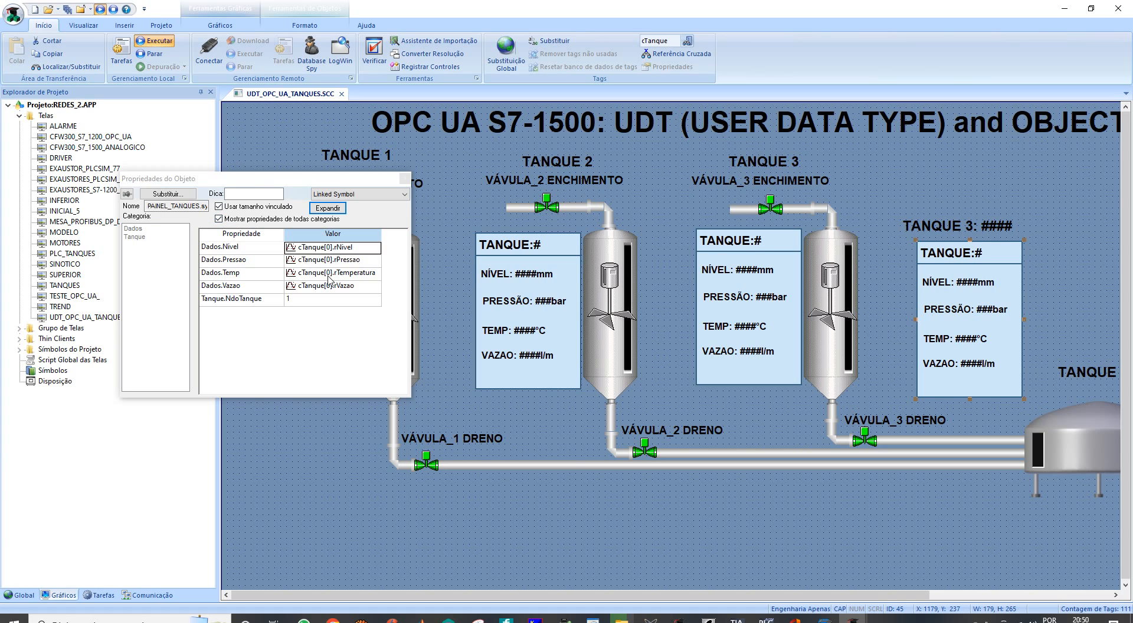
click(404, 178)
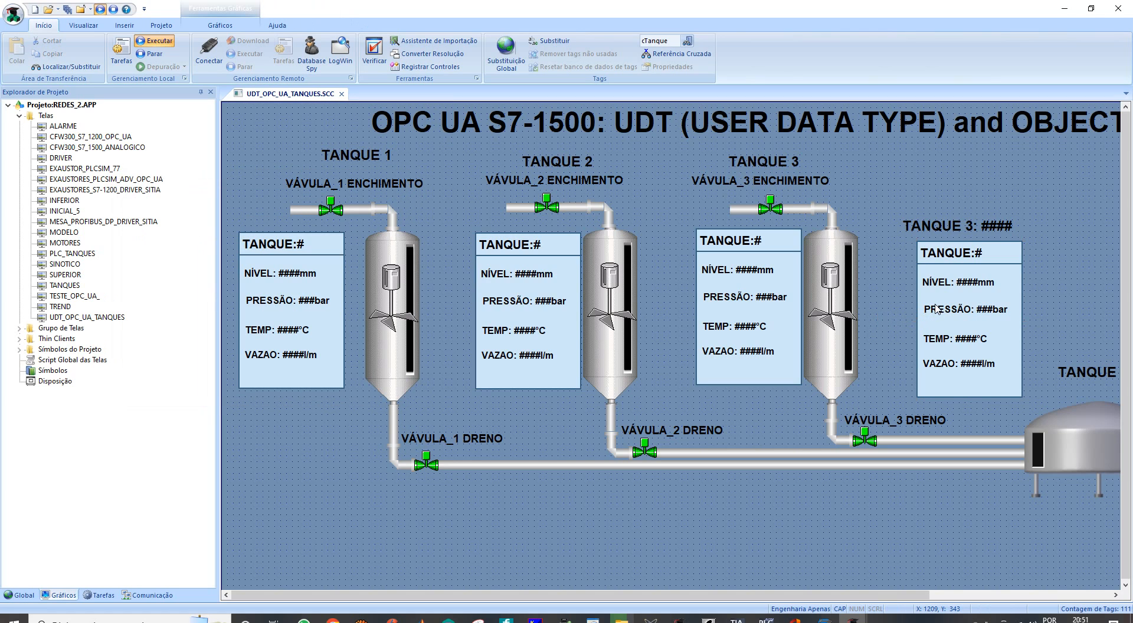
- Delete the duplicated data panel below the "TANQUE 3: ####" label
click(935, 308)
key(Delete)
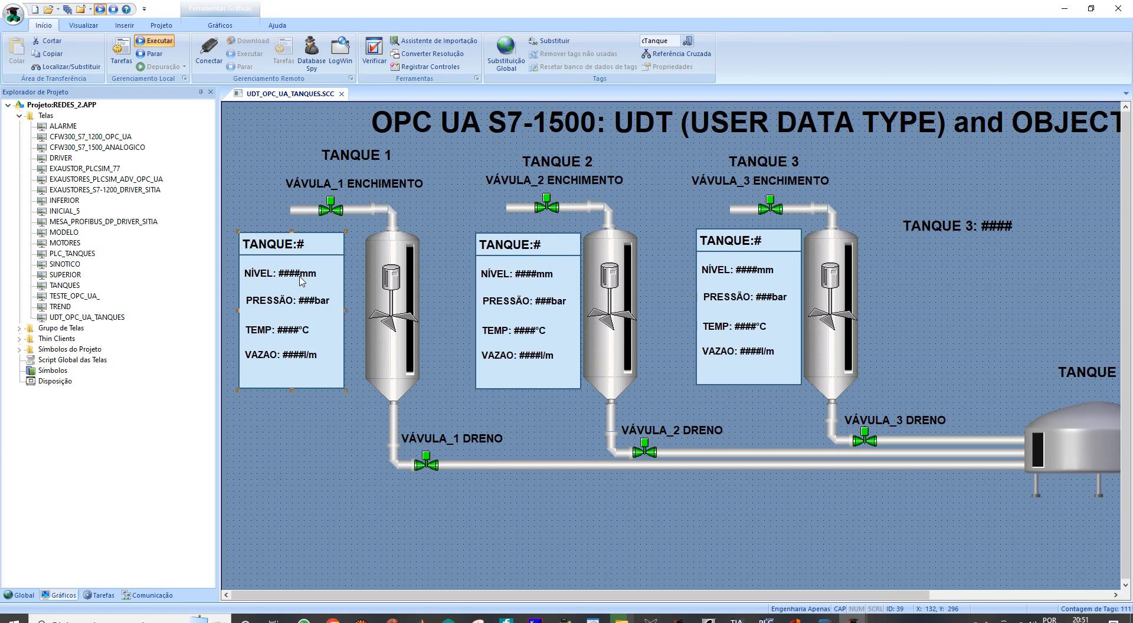
- Open the linked symbol PAINEL_TANQUES of the Tanque 1 data panel for editing
right_click(300, 277)
click(269, 351)
right_click(269, 351)
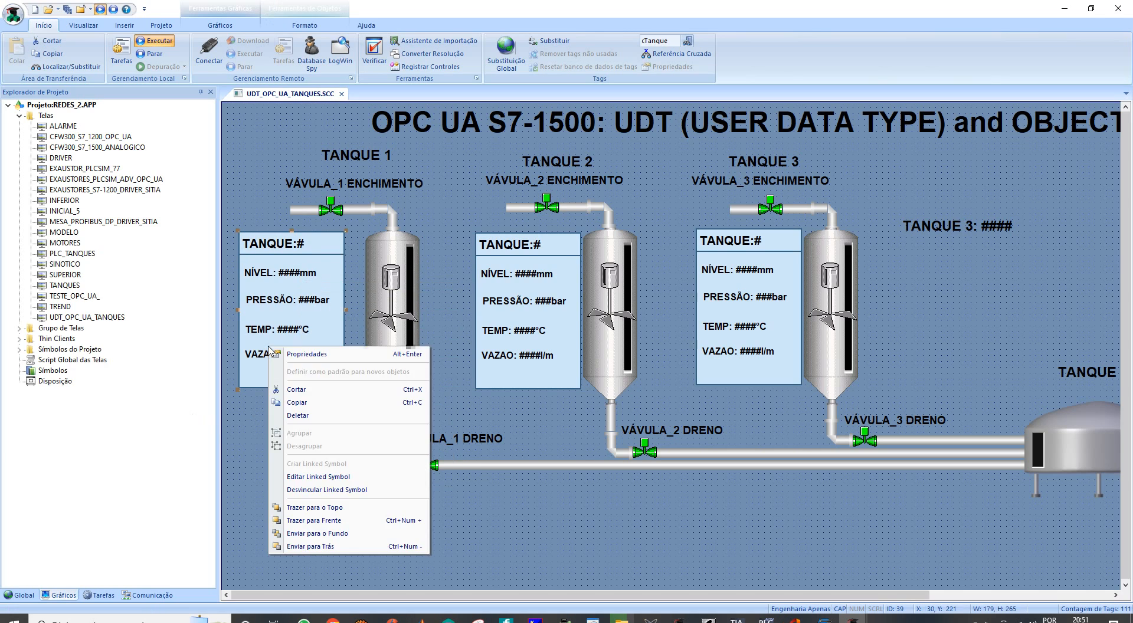
click(302, 478)
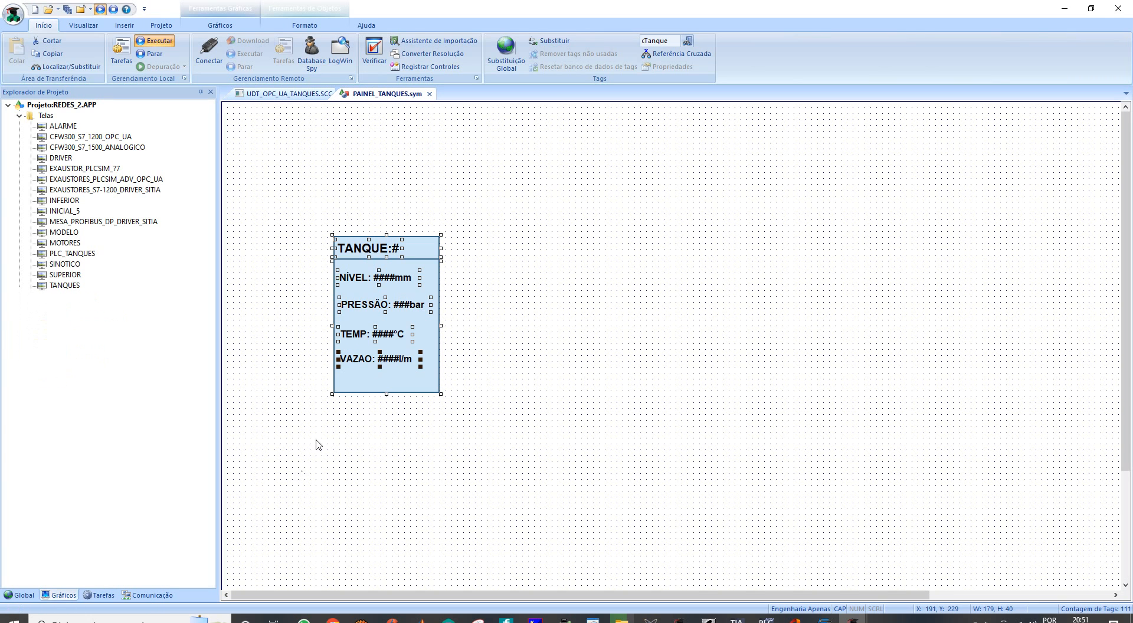
- Duplicate the "VAZAO: ####l/m" text inside the panel symbol and place the copy directly beneath the original
shift+click(349, 361)
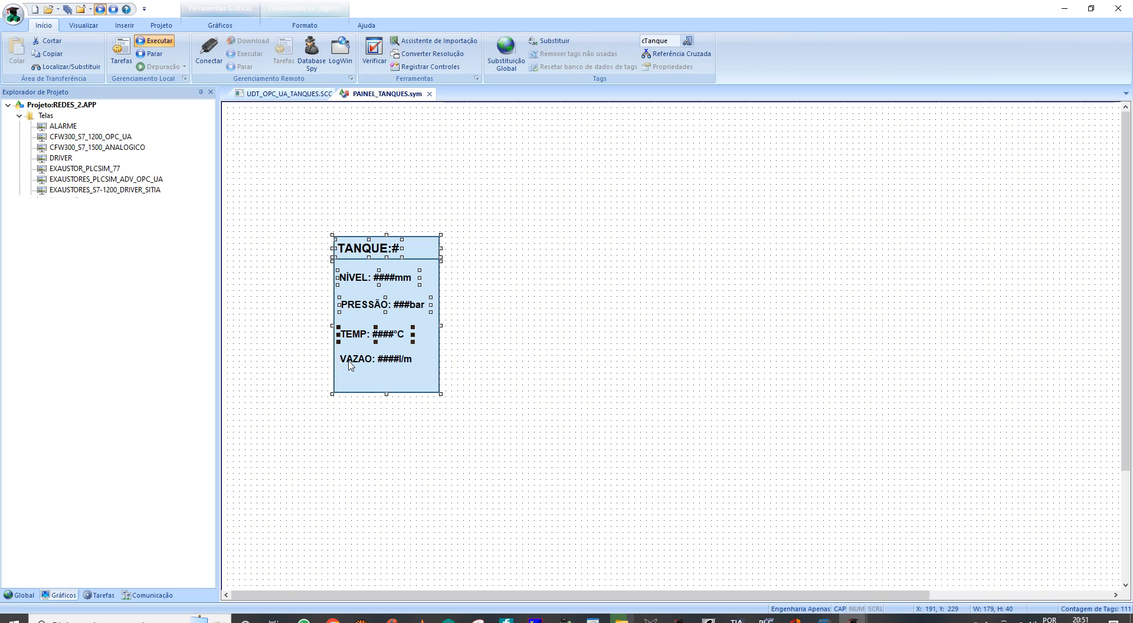
click(349, 360)
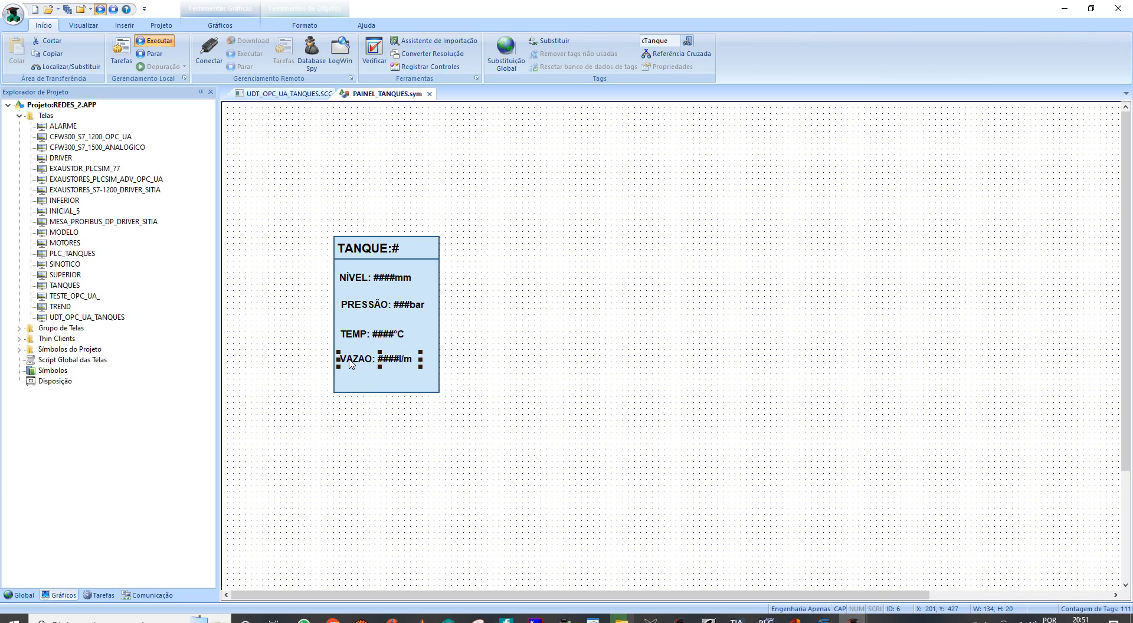
drag(349, 363, 350, 382)
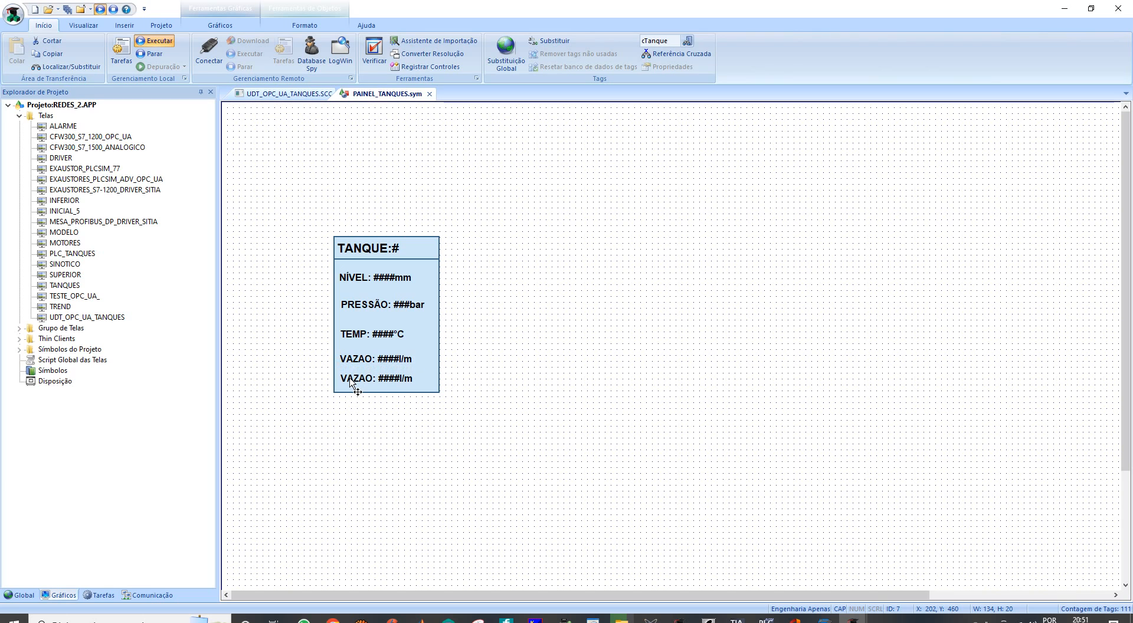
- Change the caption of the lower VAZAO text to "pH: ####l/m"
double_click(350, 382)
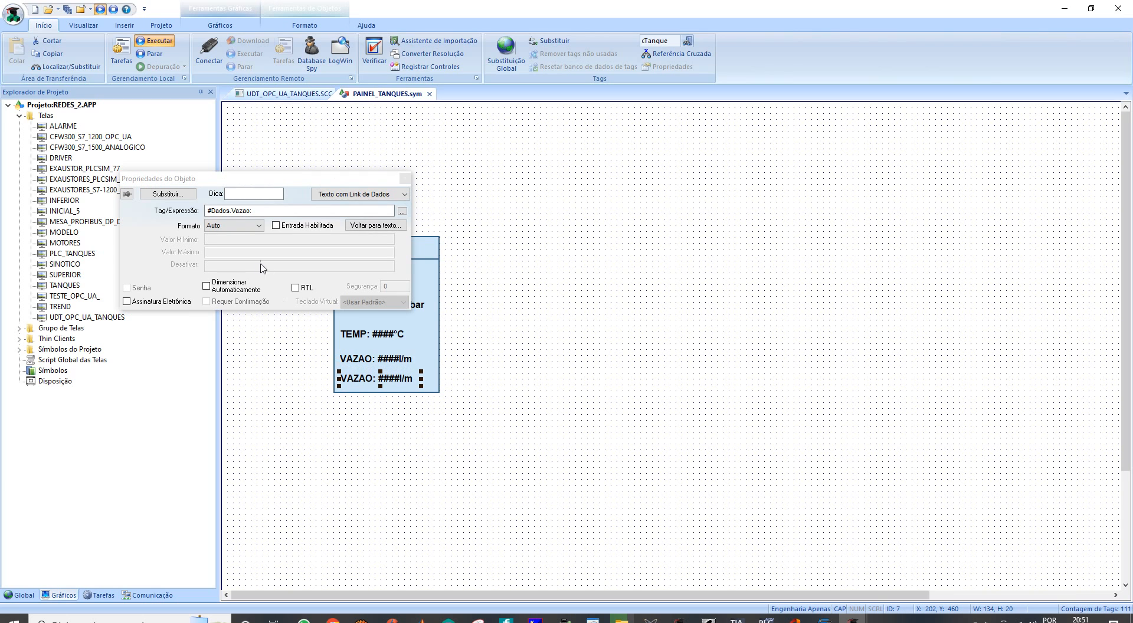
click(373, 225)
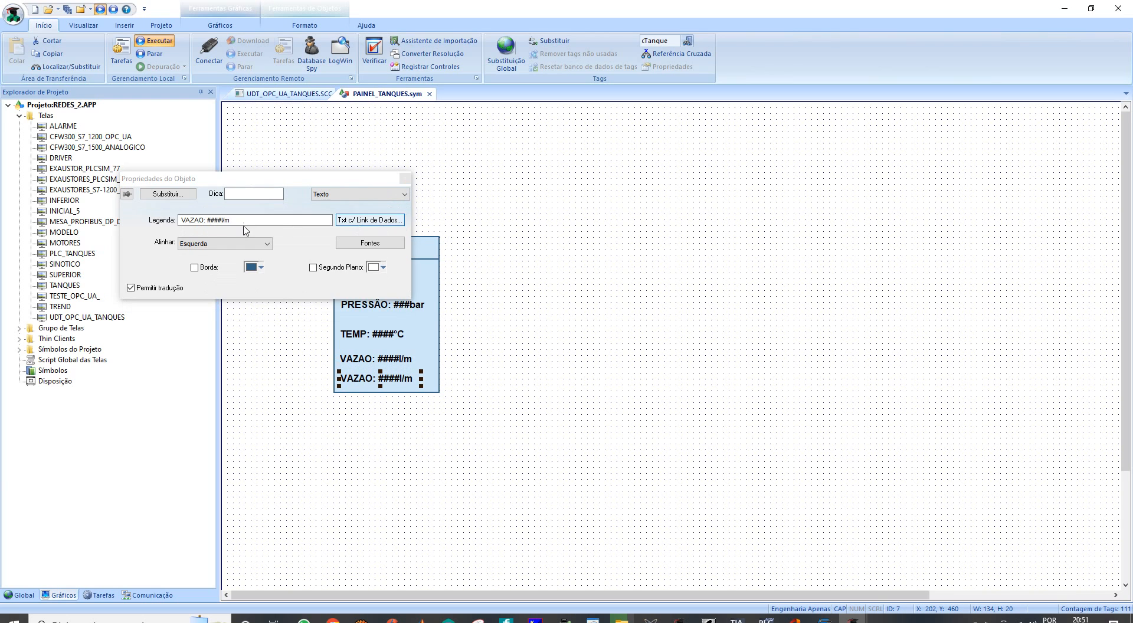
click(180, 220)
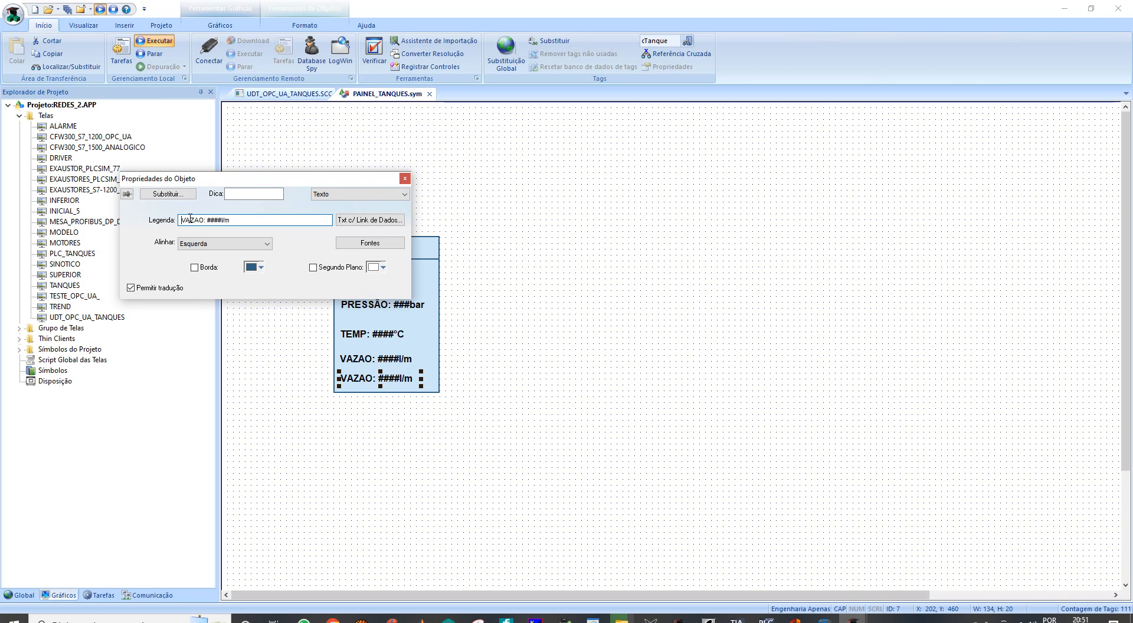
key(Caps_Lock)
text(pH)
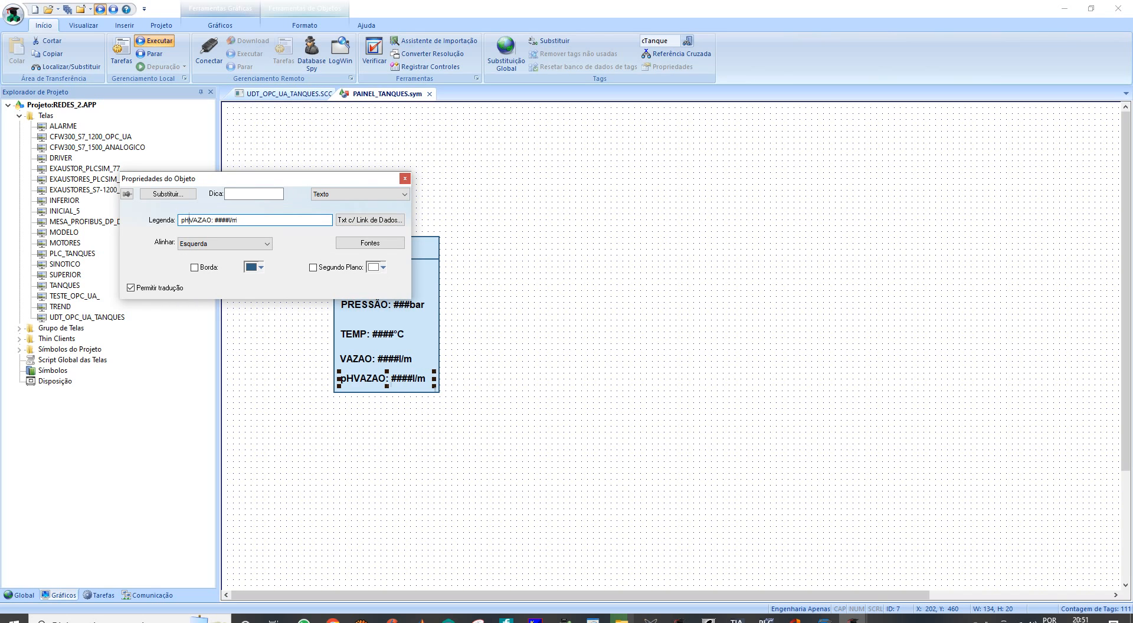
key(Delete)
key(Delete)
key(Delete)
key(Delete)
key(Delete)
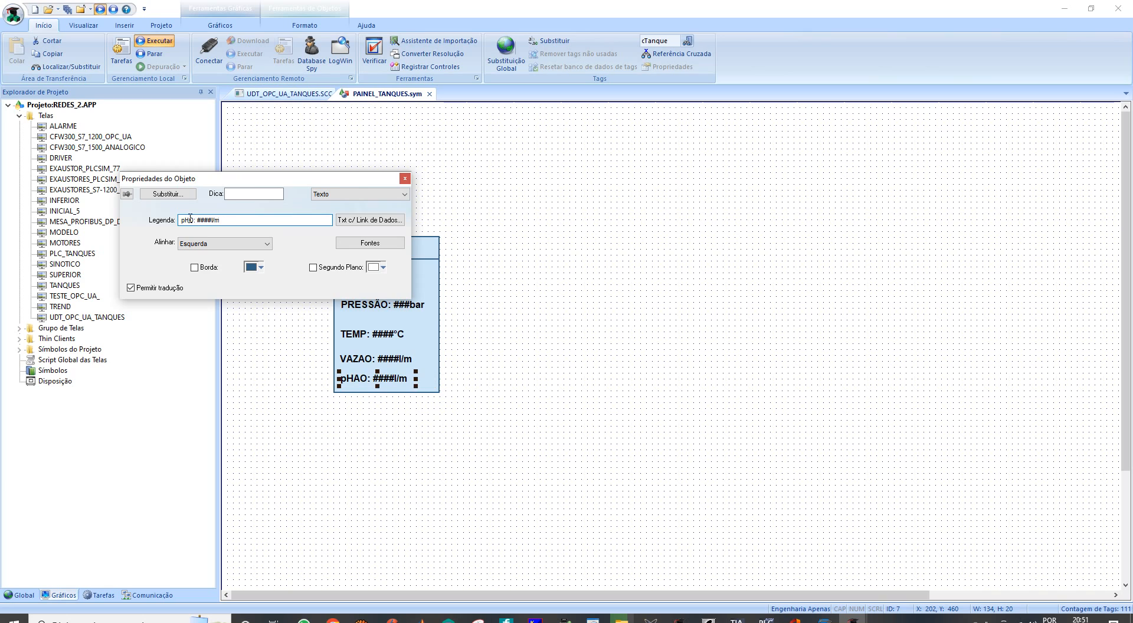
- Set the pH text's data link expression to #Dados.pH: and close its properties
click(370, 220)
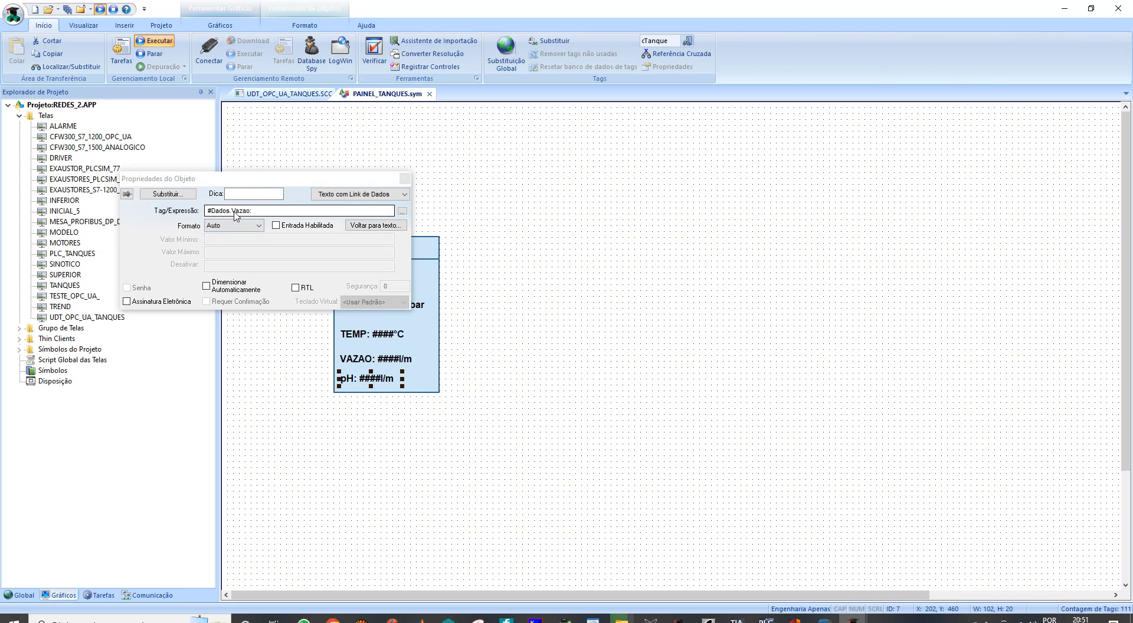
click(232, 211)
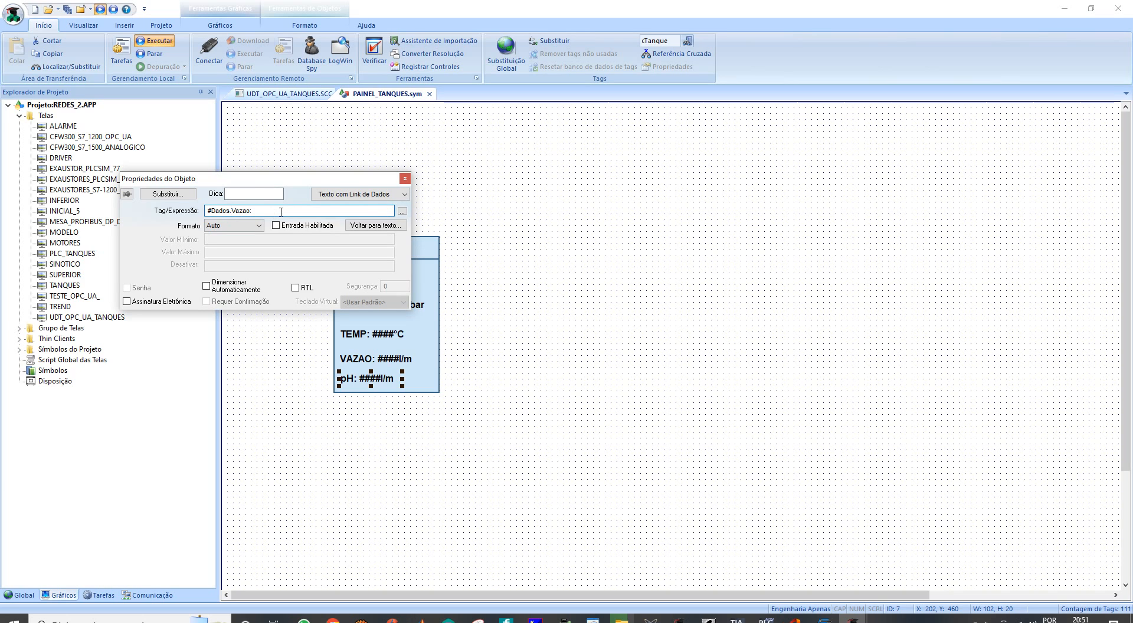
text(pH)
key(Delete)
key(Delete)
click(403, 180)
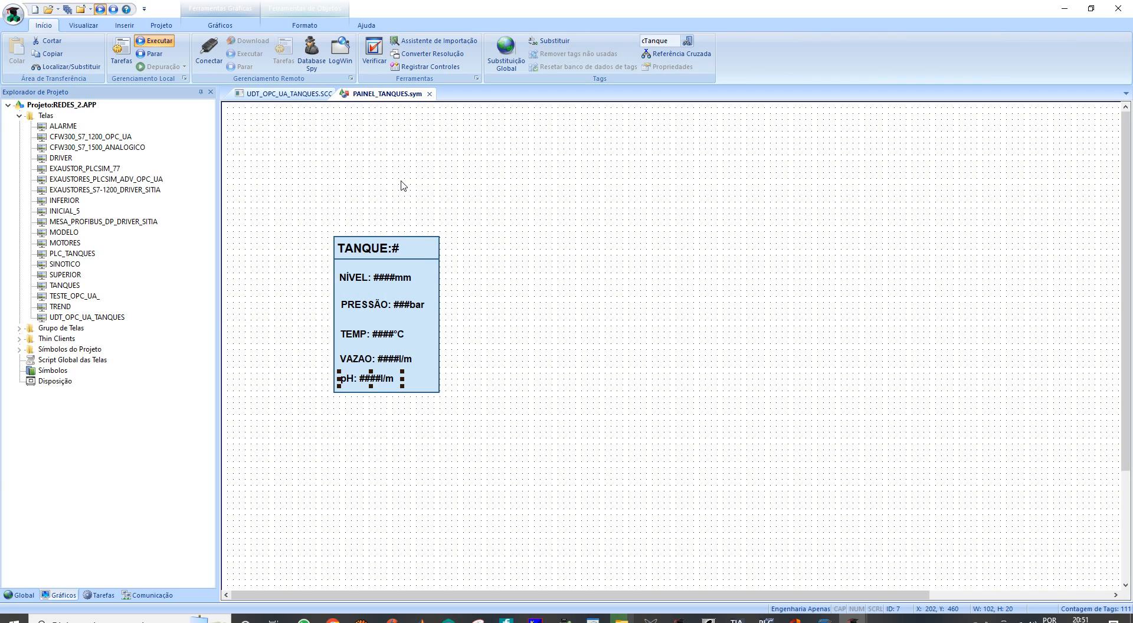
click(462, 289)
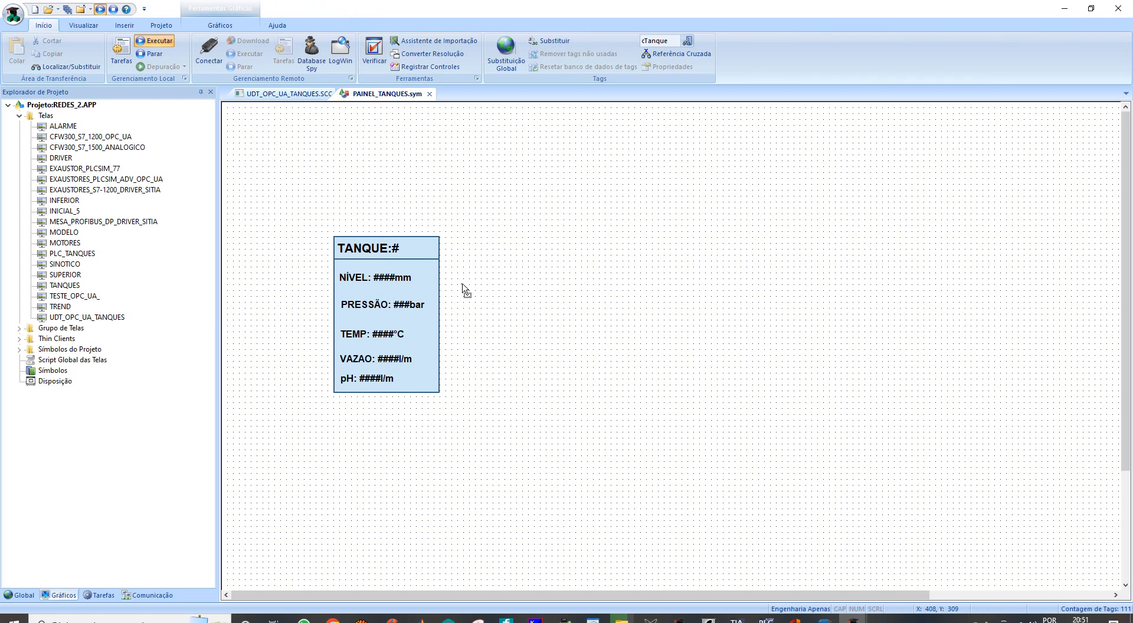
click(388, 384)
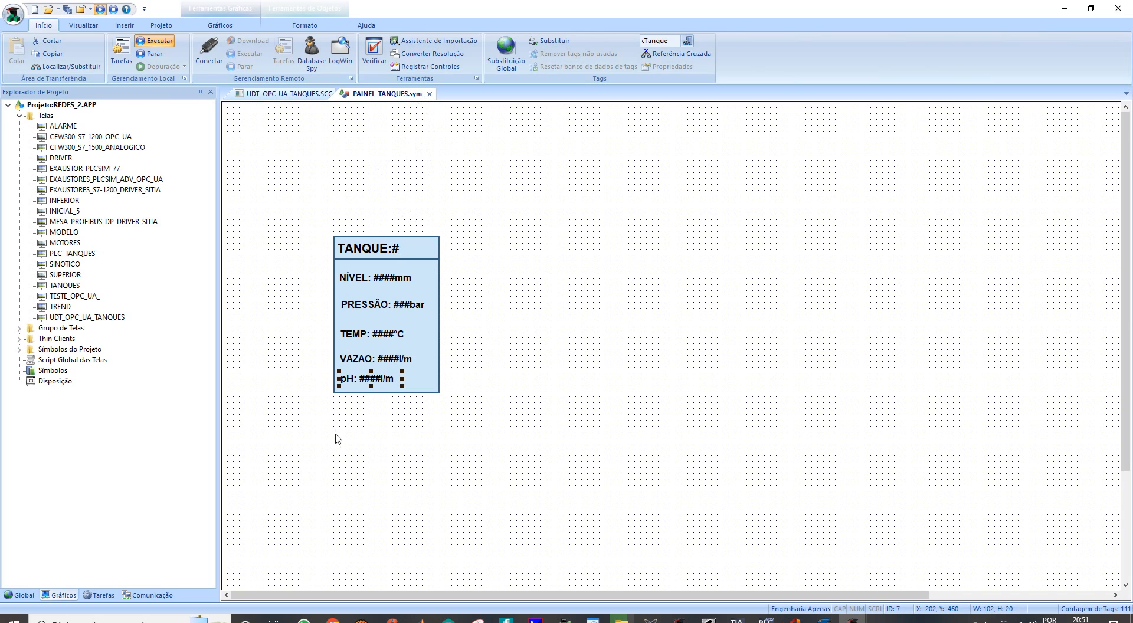
right_click(381, 376)
click(414, 384)
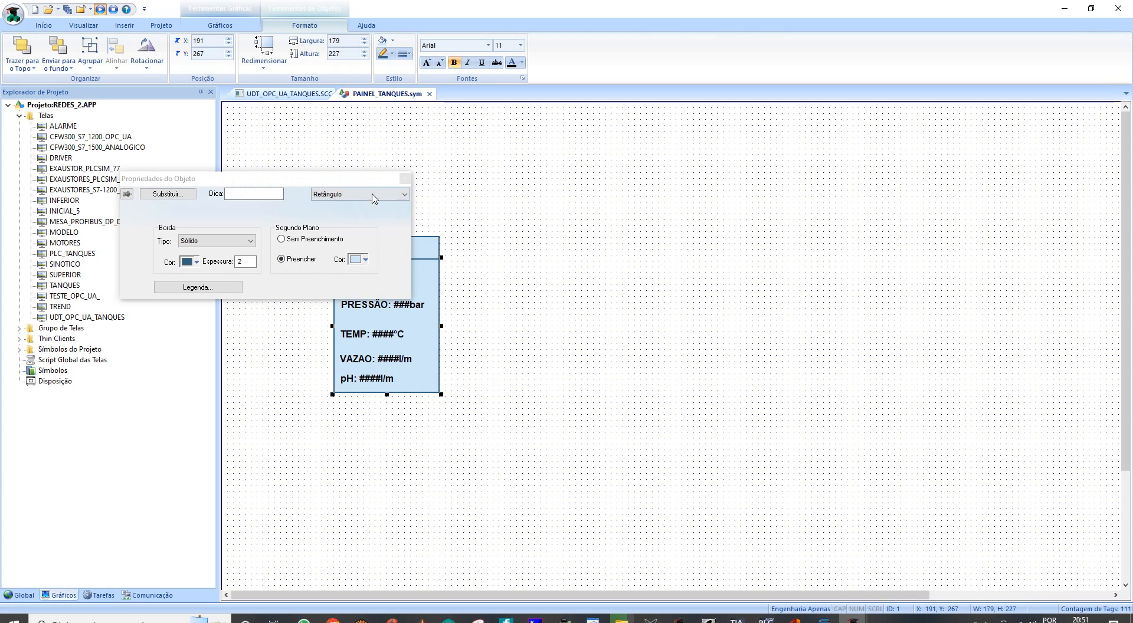
click(405, 179)
- Remove the l/m unit from the pH text so its caption reads "pH: ####", and close its properties
click(373, 373)
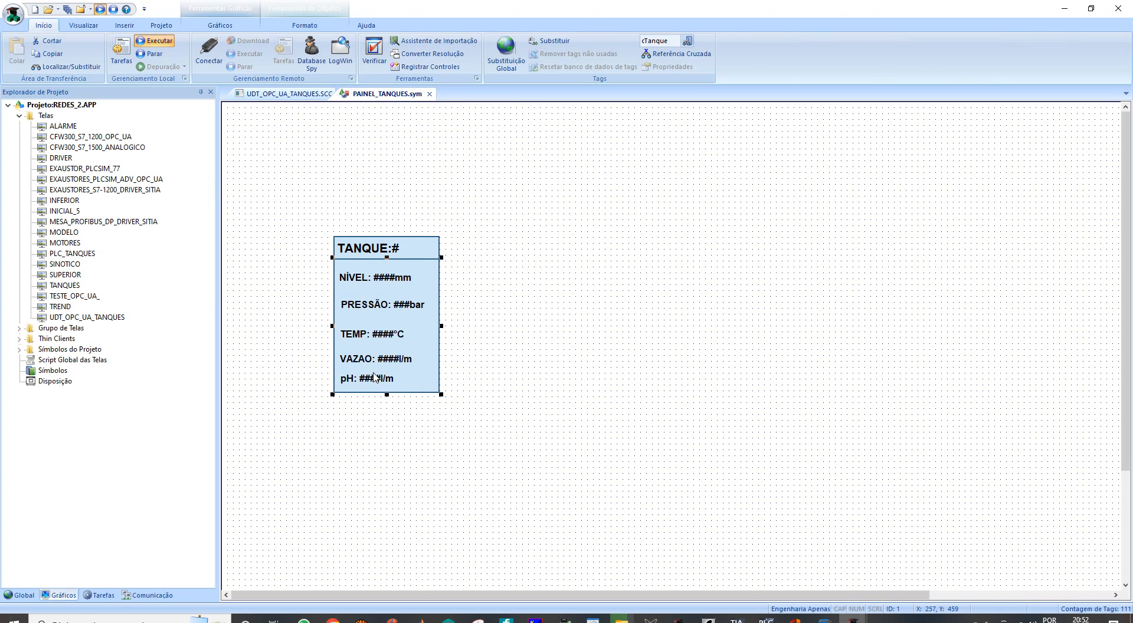
right_click(375, 376)
click(426, 391)
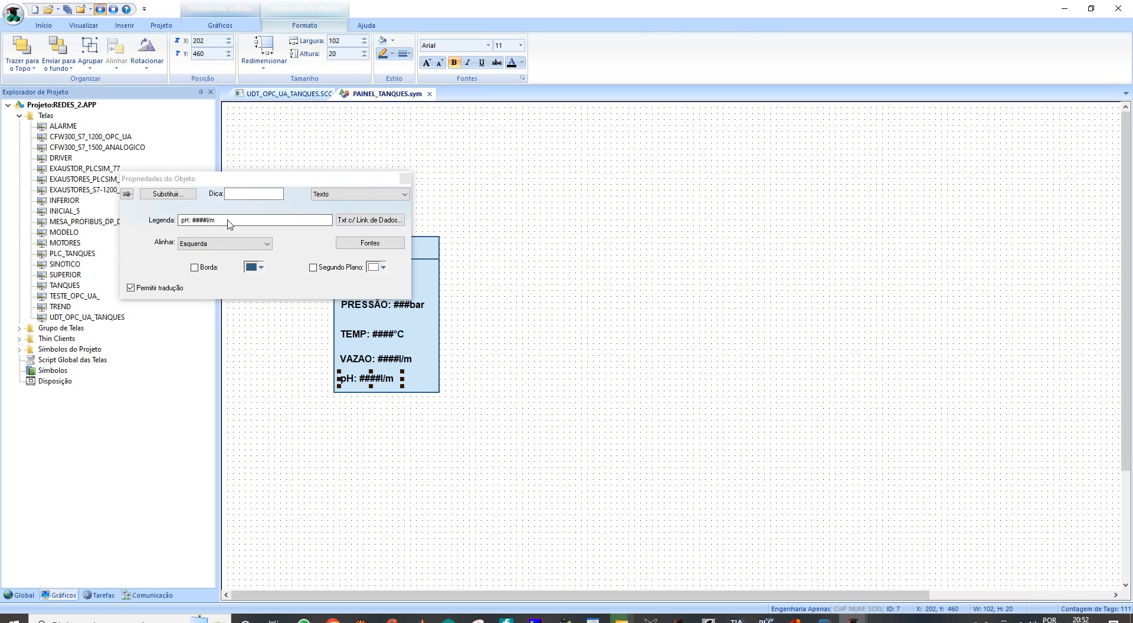
click(216, 223)
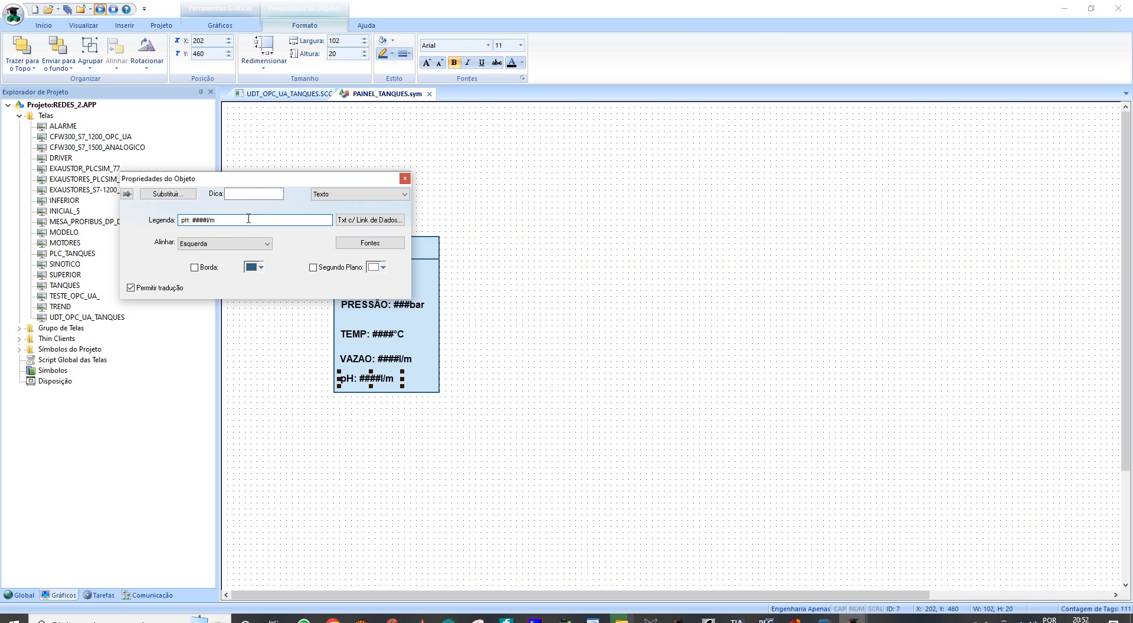
key(Left)
key(BackSpace)
key(BackSpace)
key(Delete)
click(405, 179)
click(525, 317)
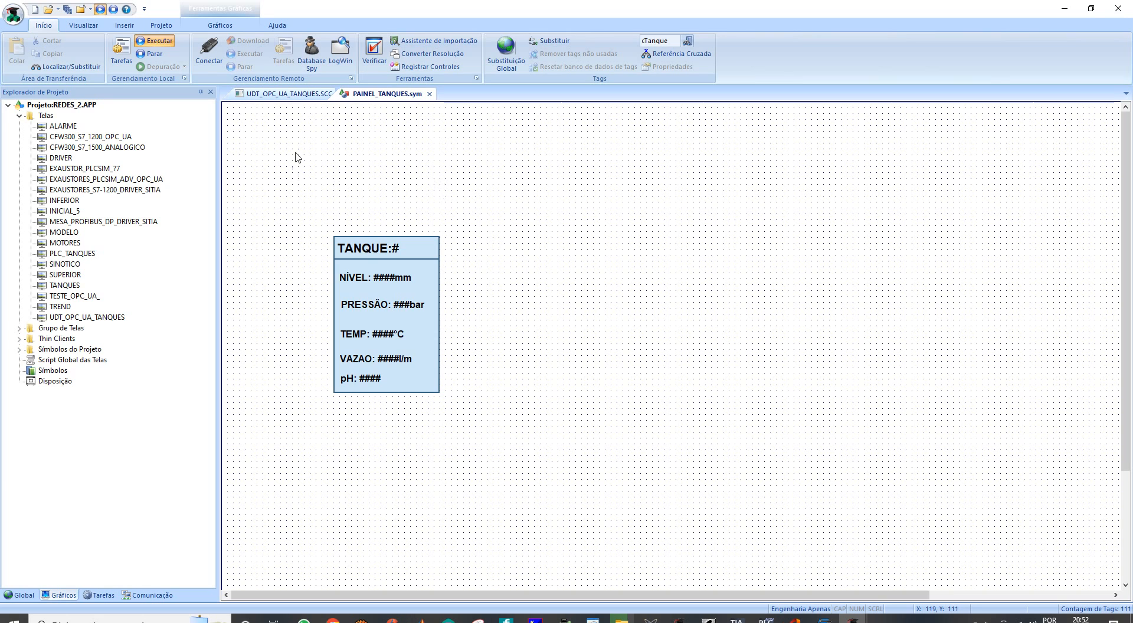
- Close the PAINEL_TANQUES symbol and save its changes
click(429, 93)
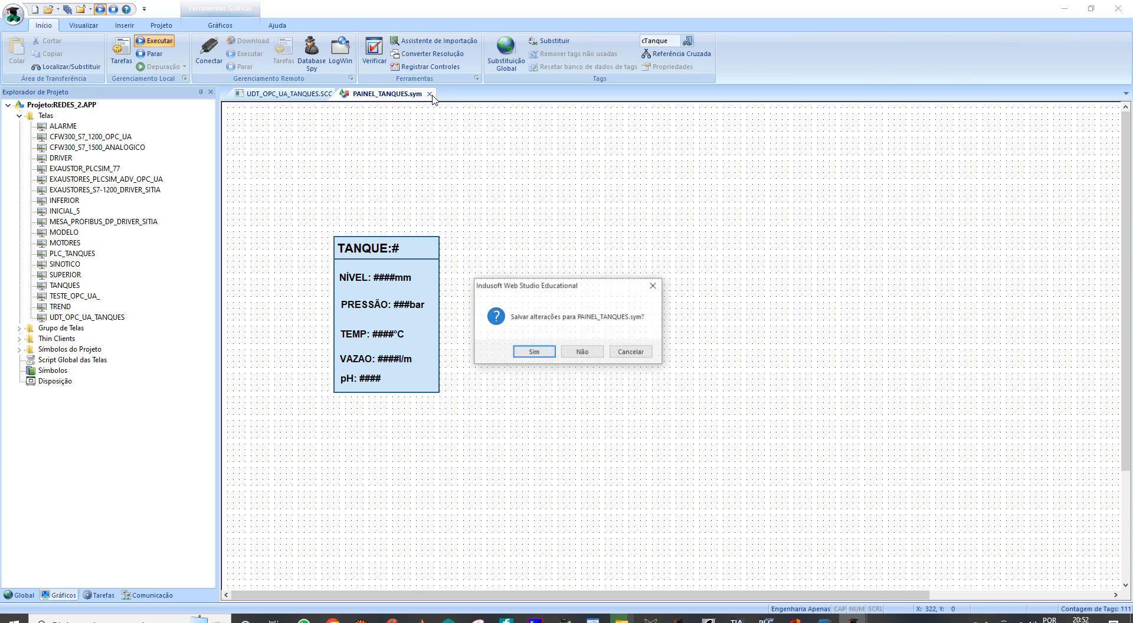
click(533, 351)
click(565, 345)
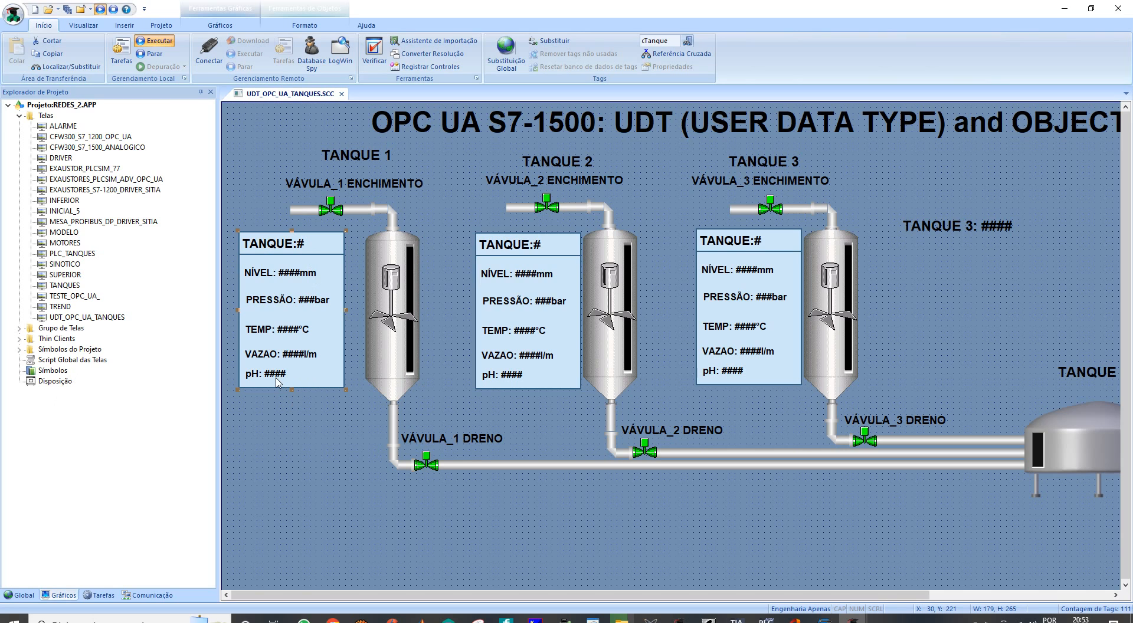
- Check the Tanque 1 data panel's properties for the Dados.pH entry and close them
right_click(279, 325)
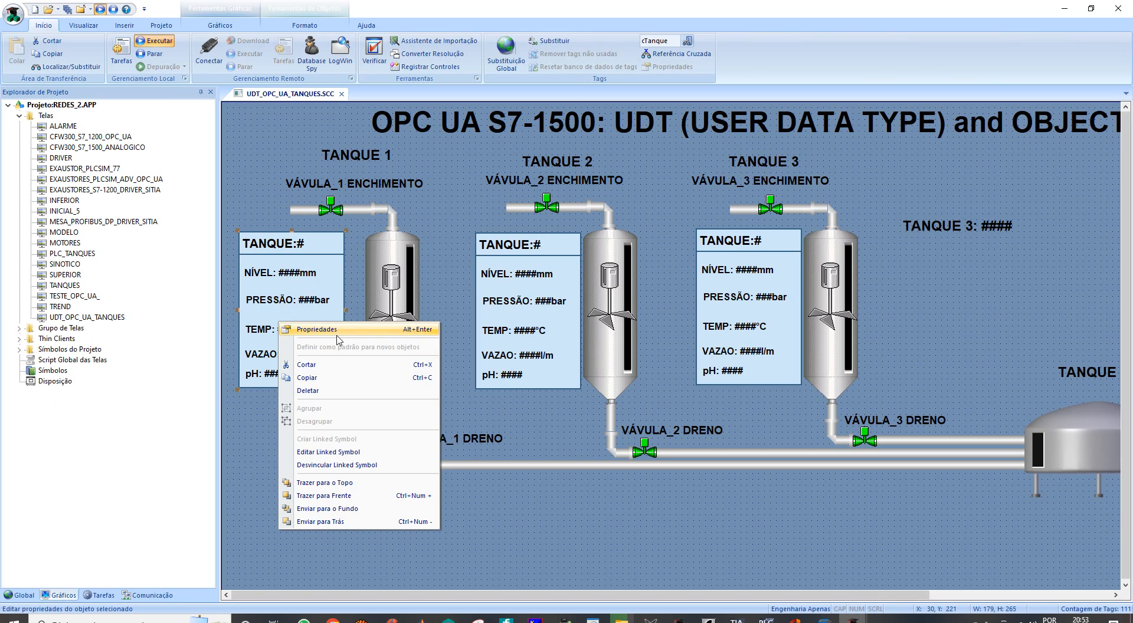
click(338, 336)
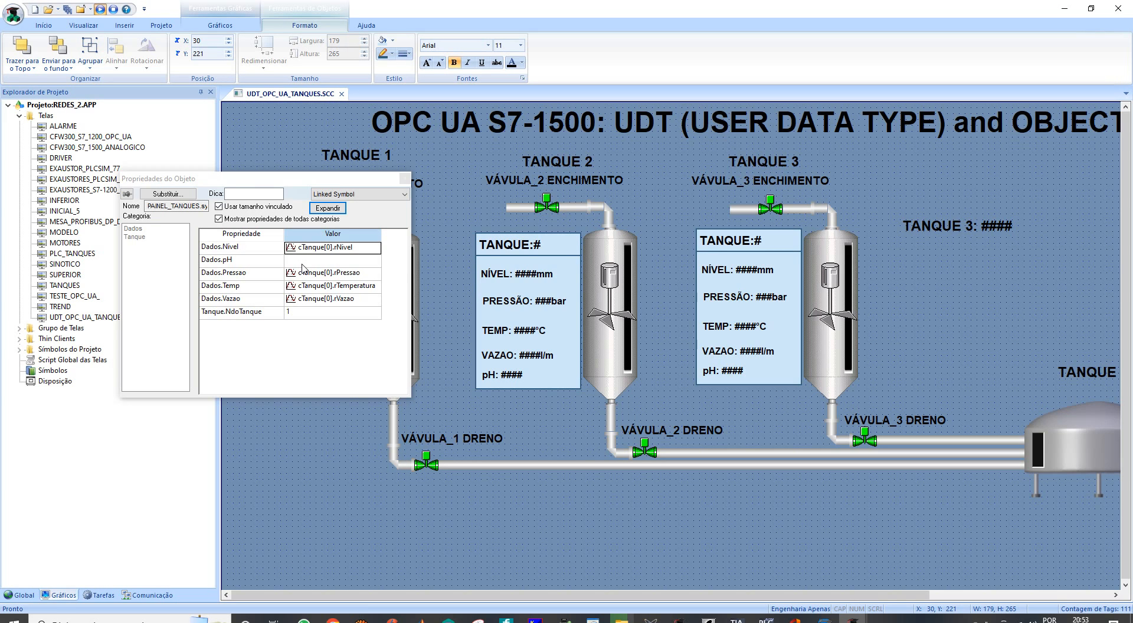
click(405, 178)
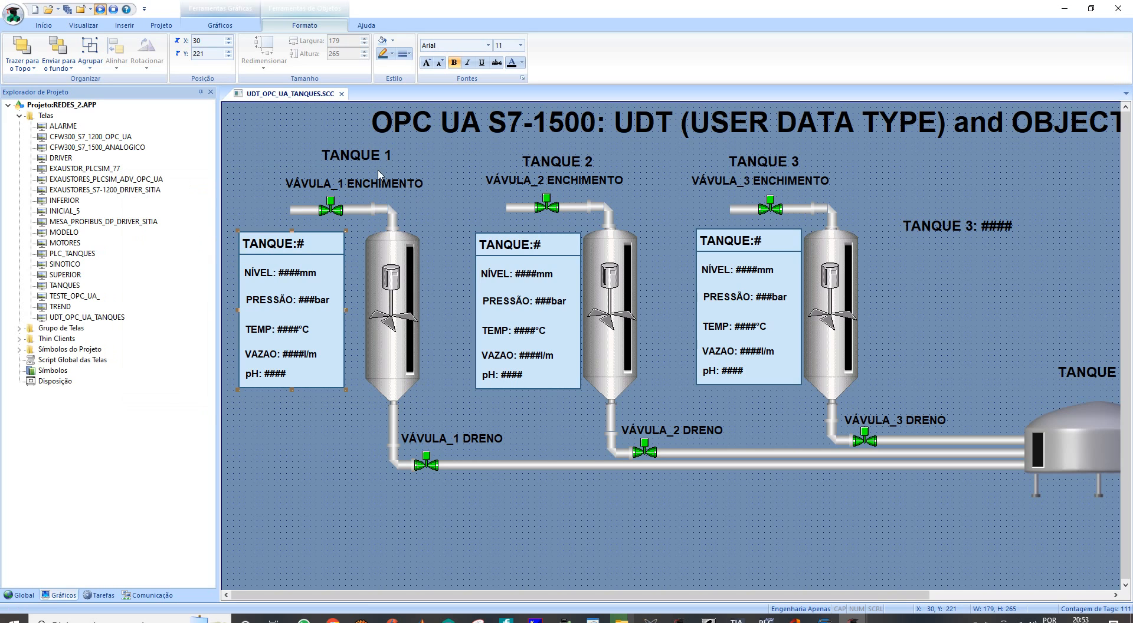
- Close the UDT_OPC_UA_TANQUES screen and save its changes
click(341, 94)
click(534, 351)
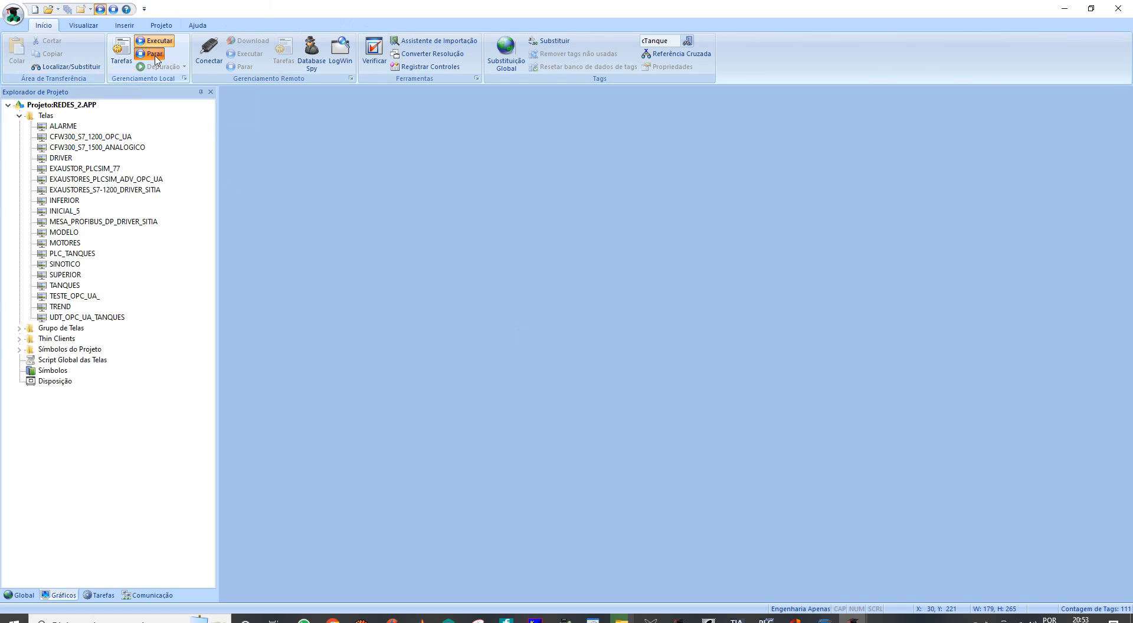
- Restart the local project runtime and go to the TANQUES UDT-SIEMENS screen
click(155, 53)
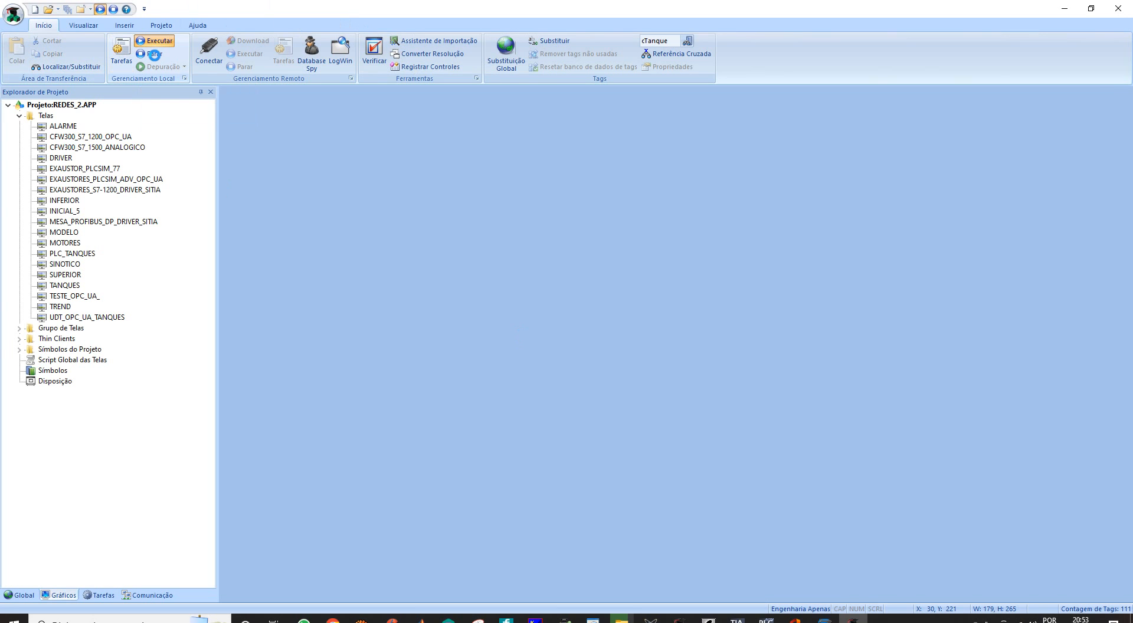
click(99, 10)
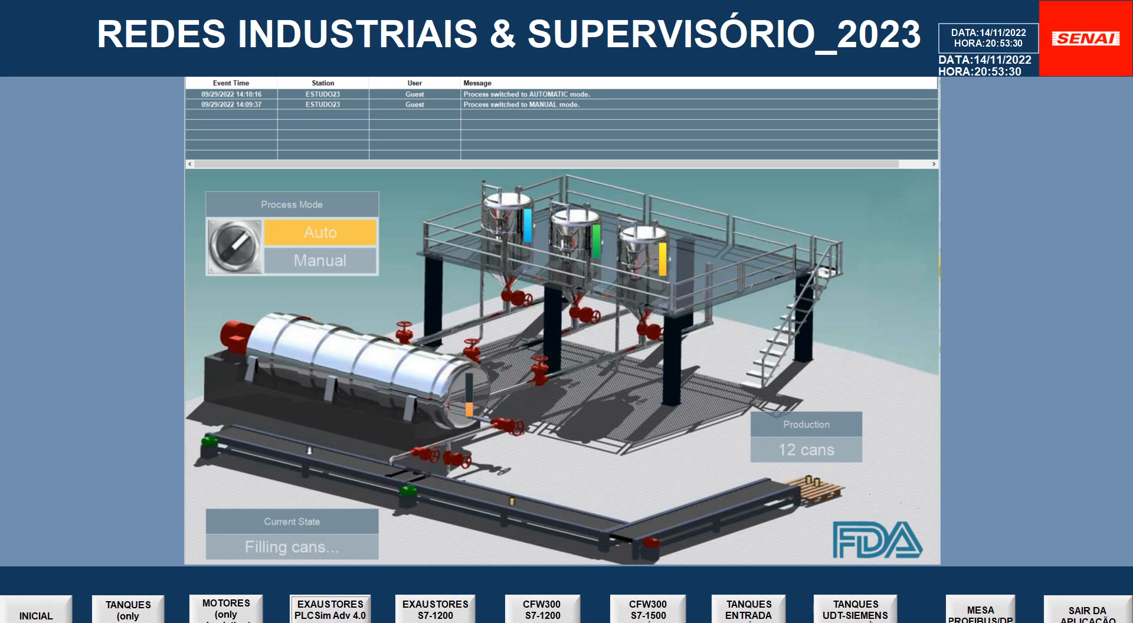
click(870, 619)
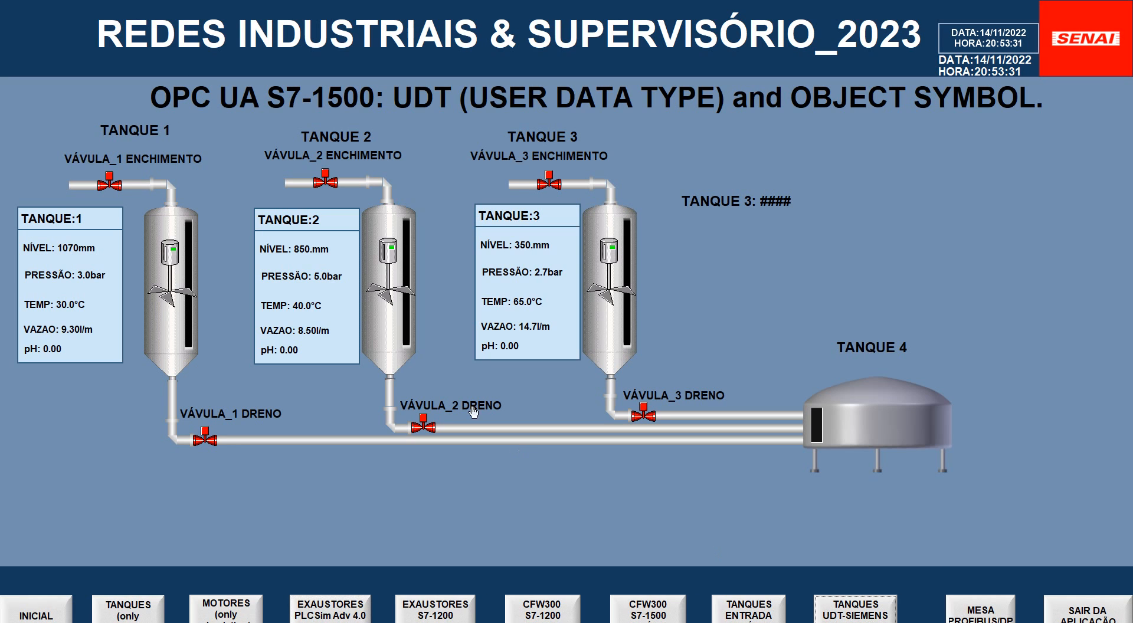